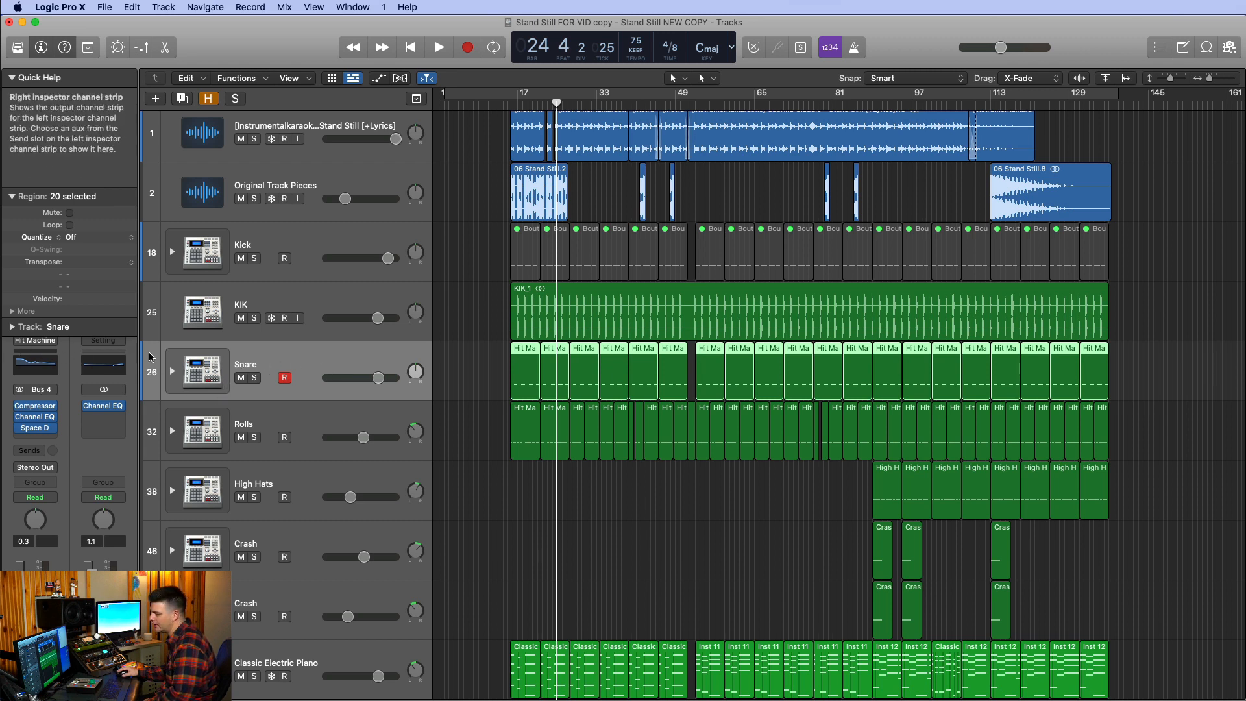
Select all the MIDI regions on the Snare track and start Bounce In Place for them
click(462, 375)
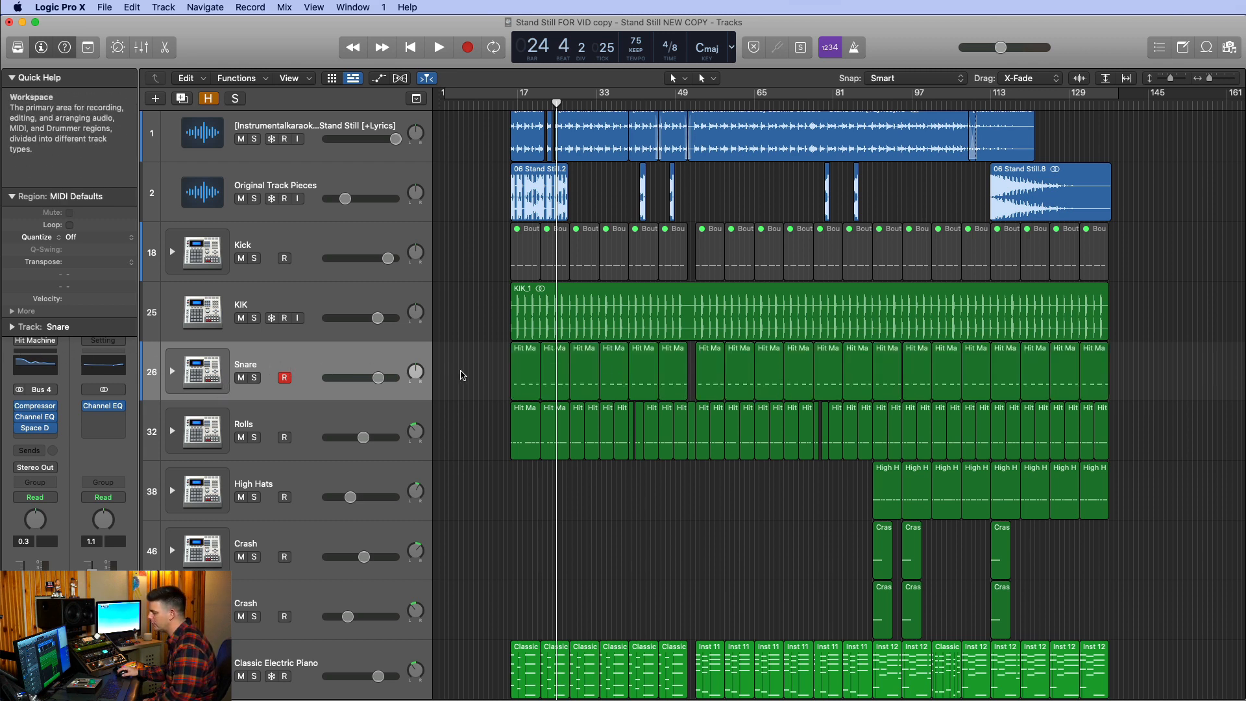
drag(545, 375, 1200, 373)
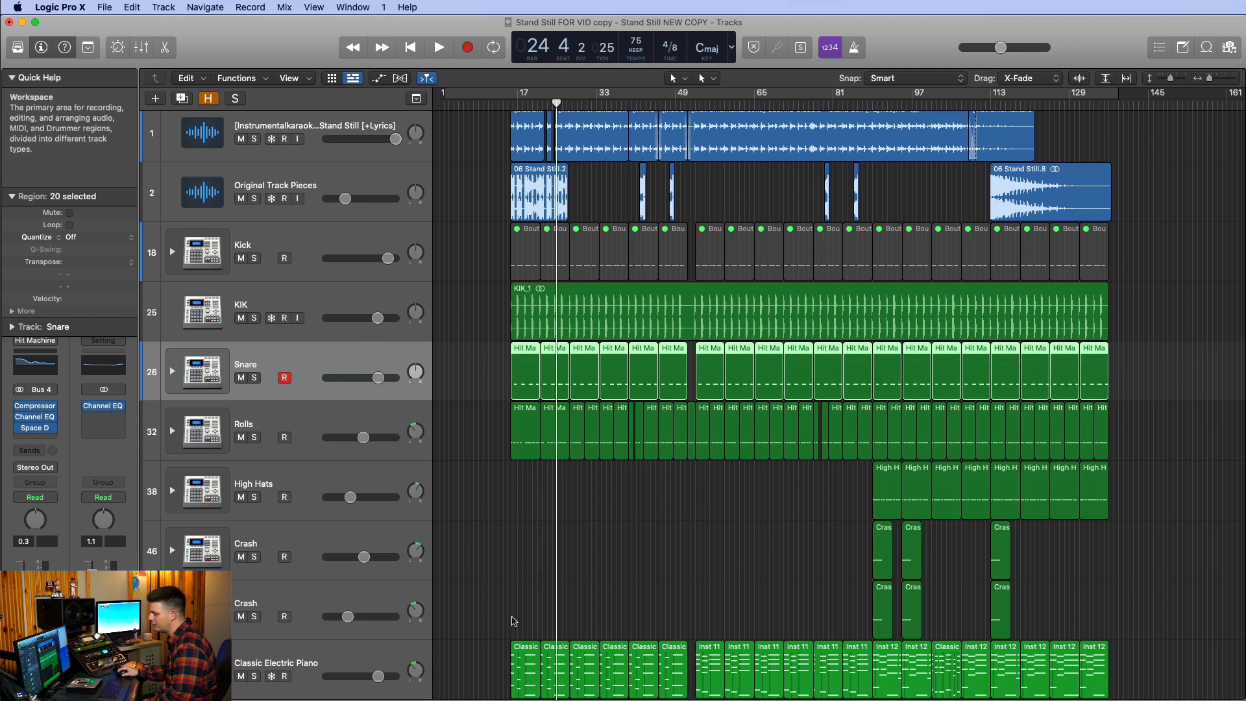
mouse_move(547, 699)
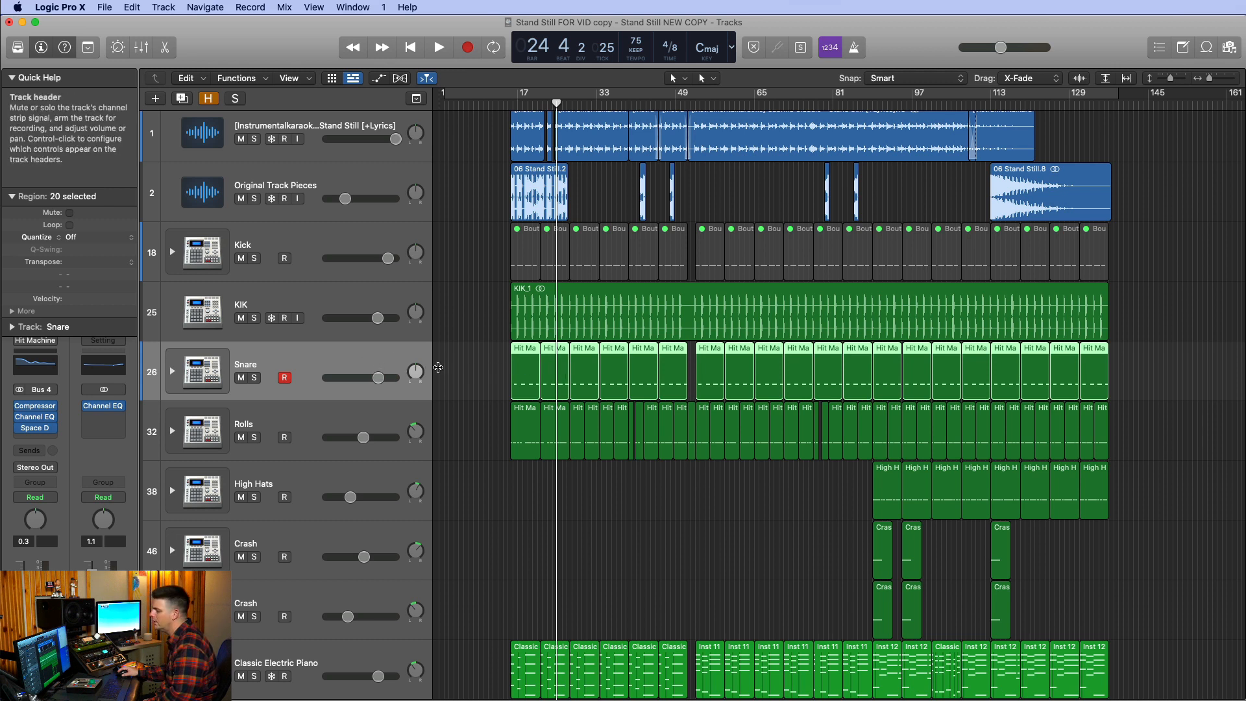
drag(459, 370, 1158, 376)
right_click(527, 371)
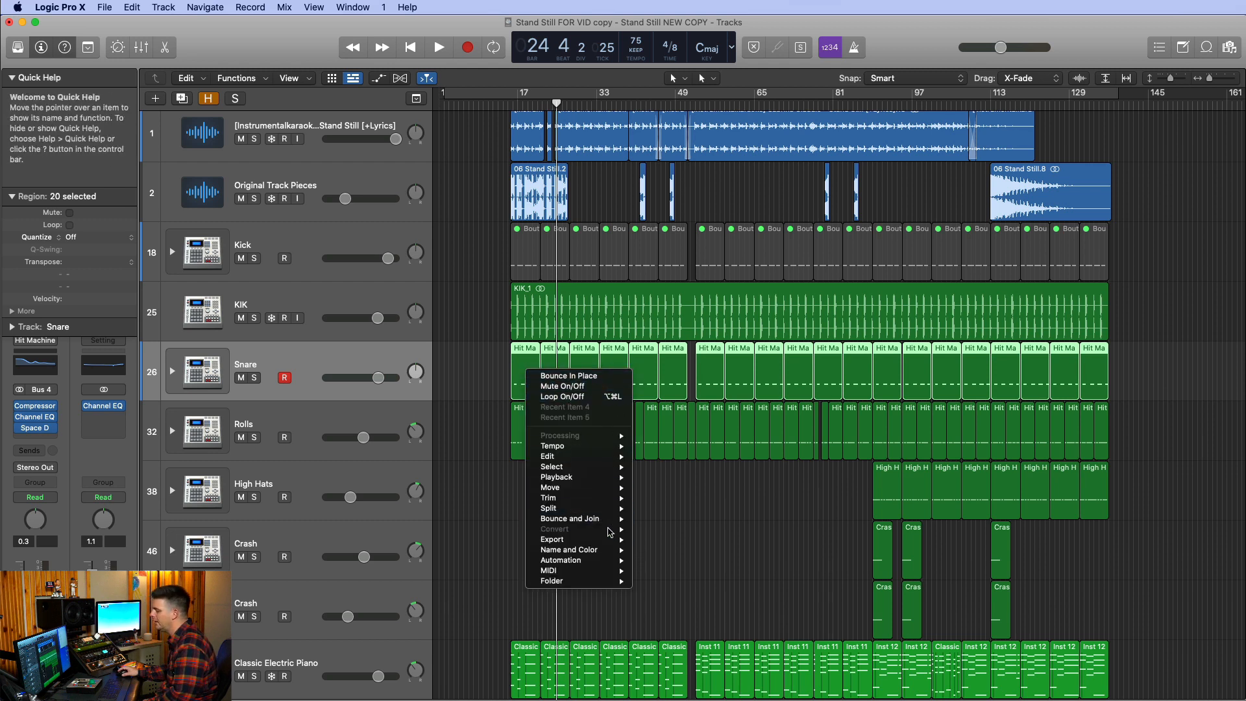
mouse_move(603, 520)
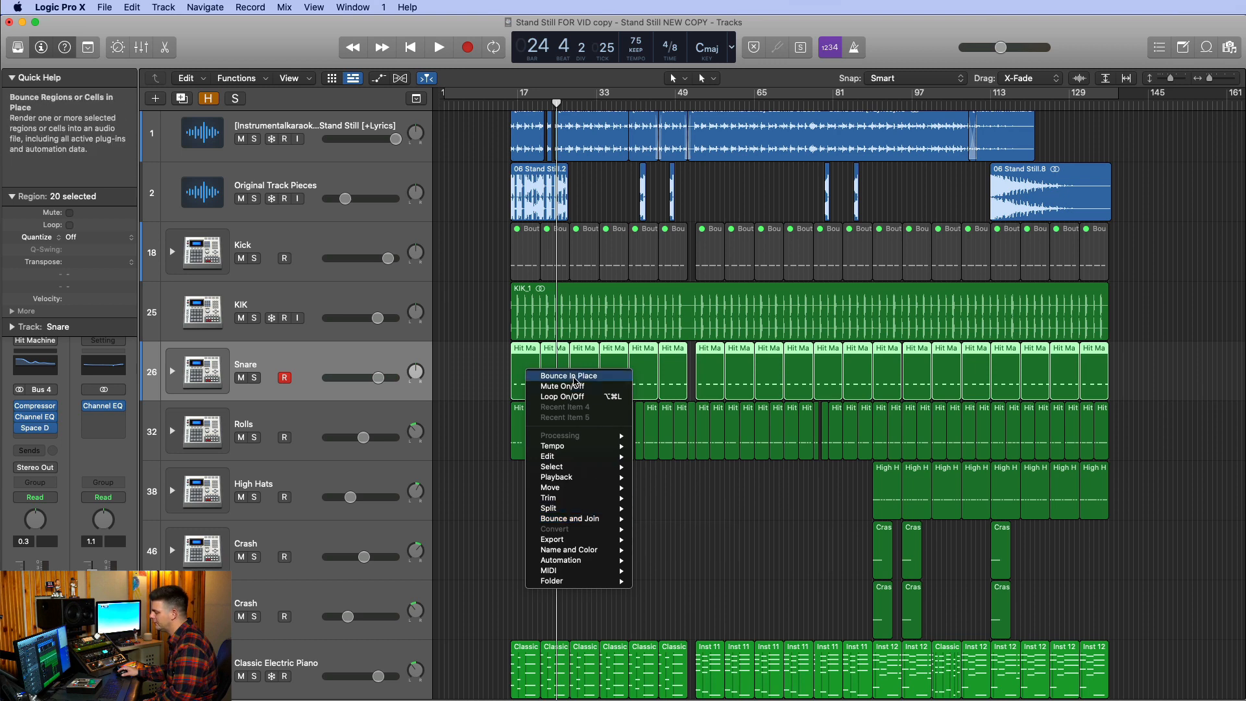
click(574, 376)
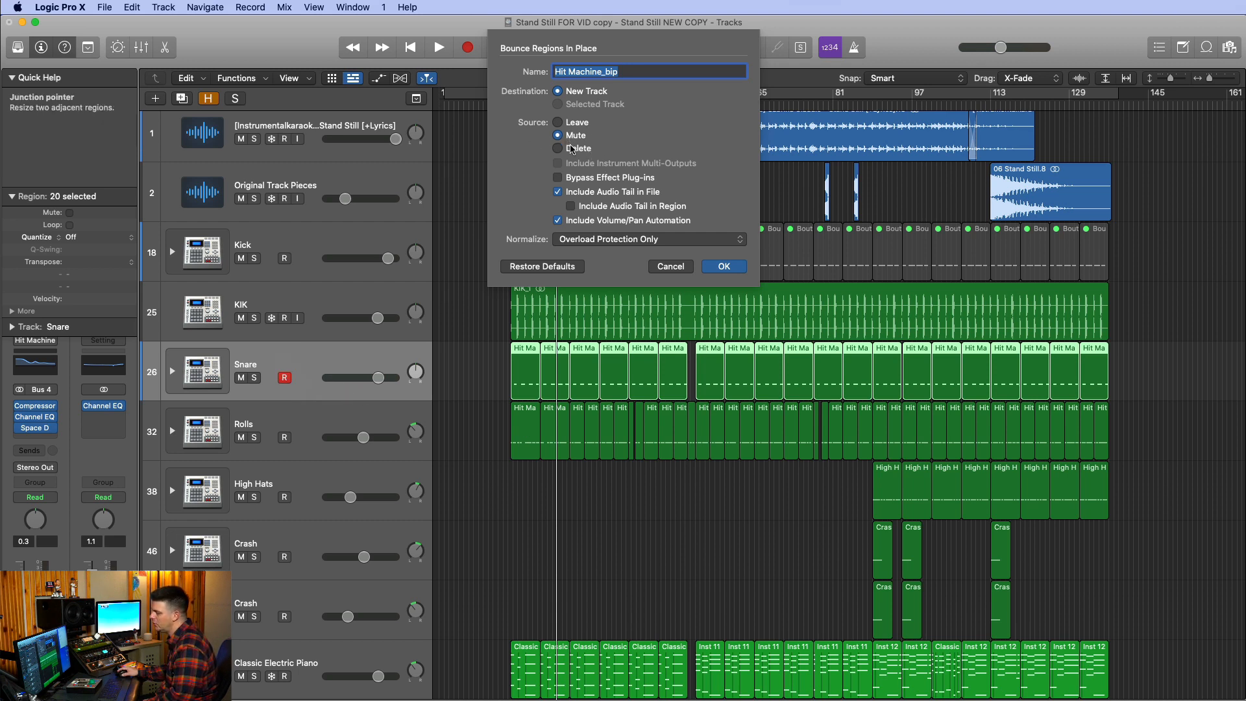
Bounce the selected regions to a new track named Snare, deleting the source and keeping normalization at Overload Protection Only
click(558, 148)
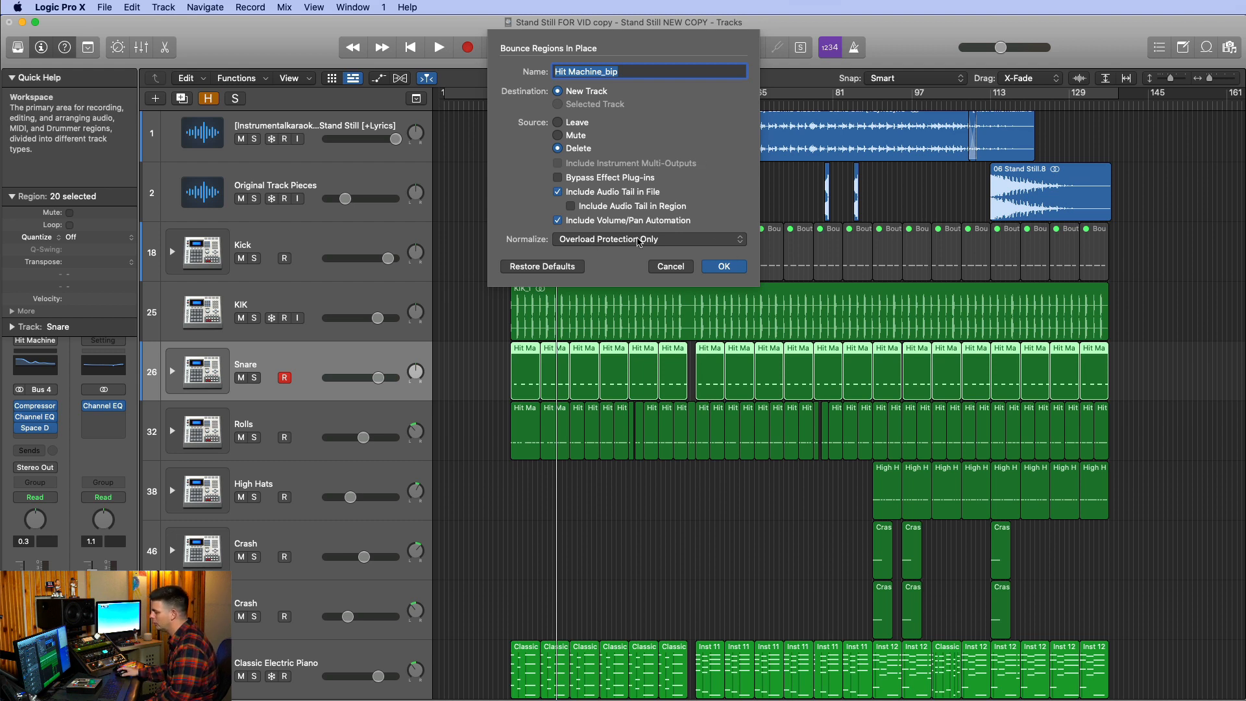
click(639, 241)
click(636, 240)
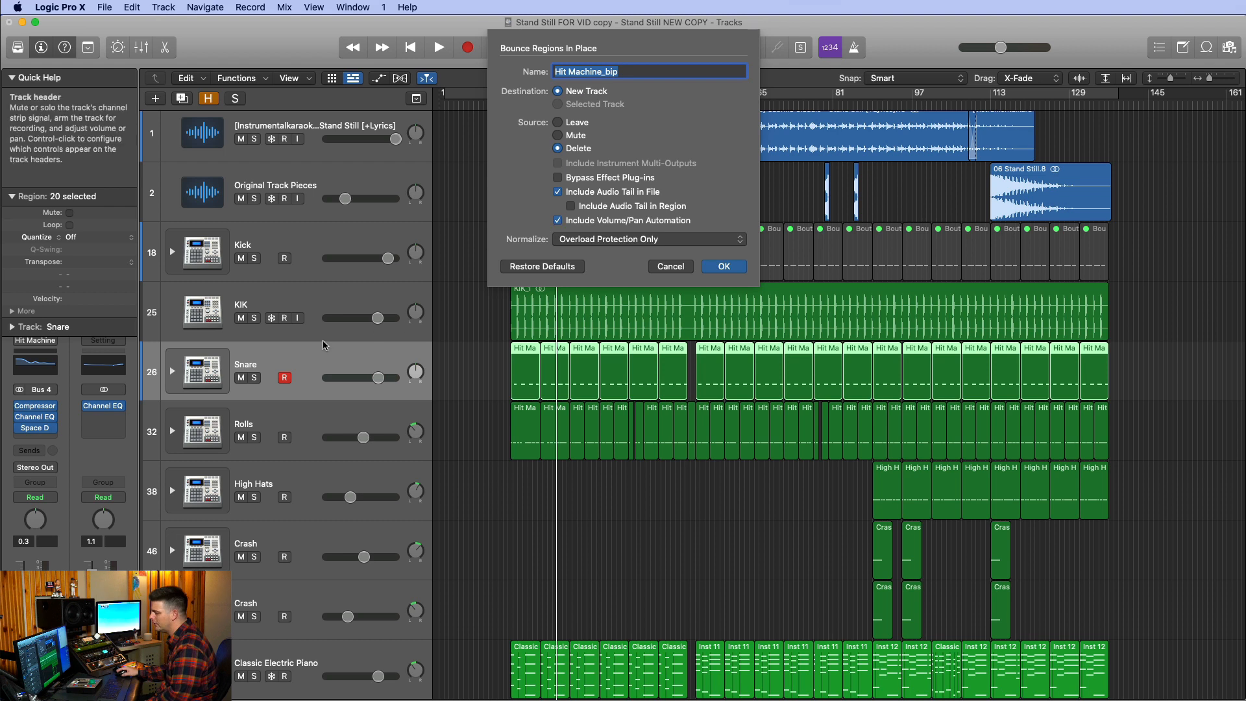
key(BackSpace)
text(Snare)
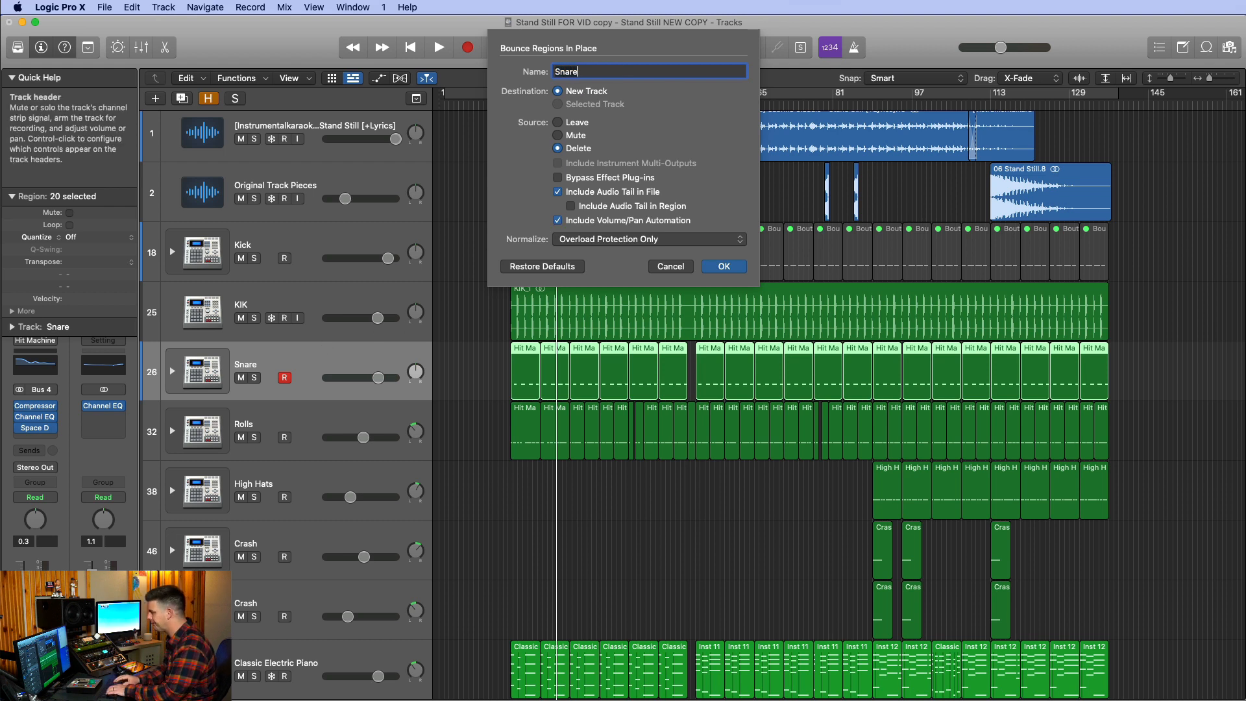
click(722, 267)
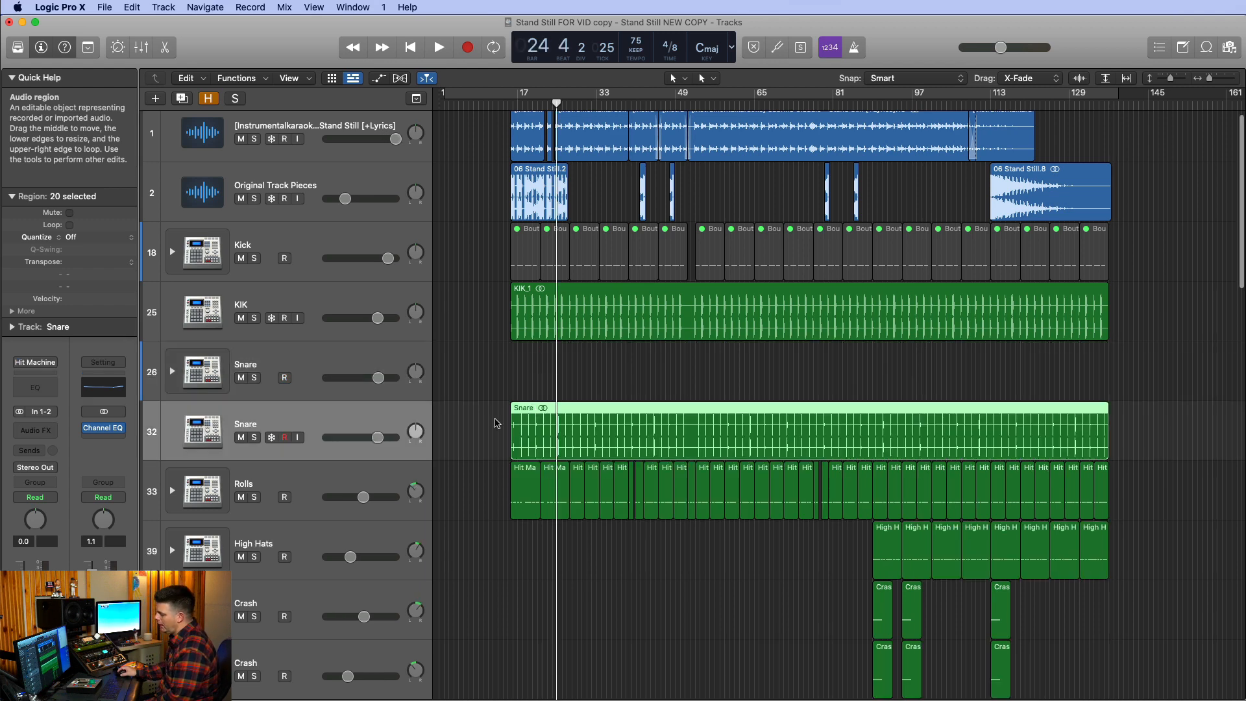
Compare the bounced Snare audio track with the original Snare instrument track by selecting each one
click(586, 439)
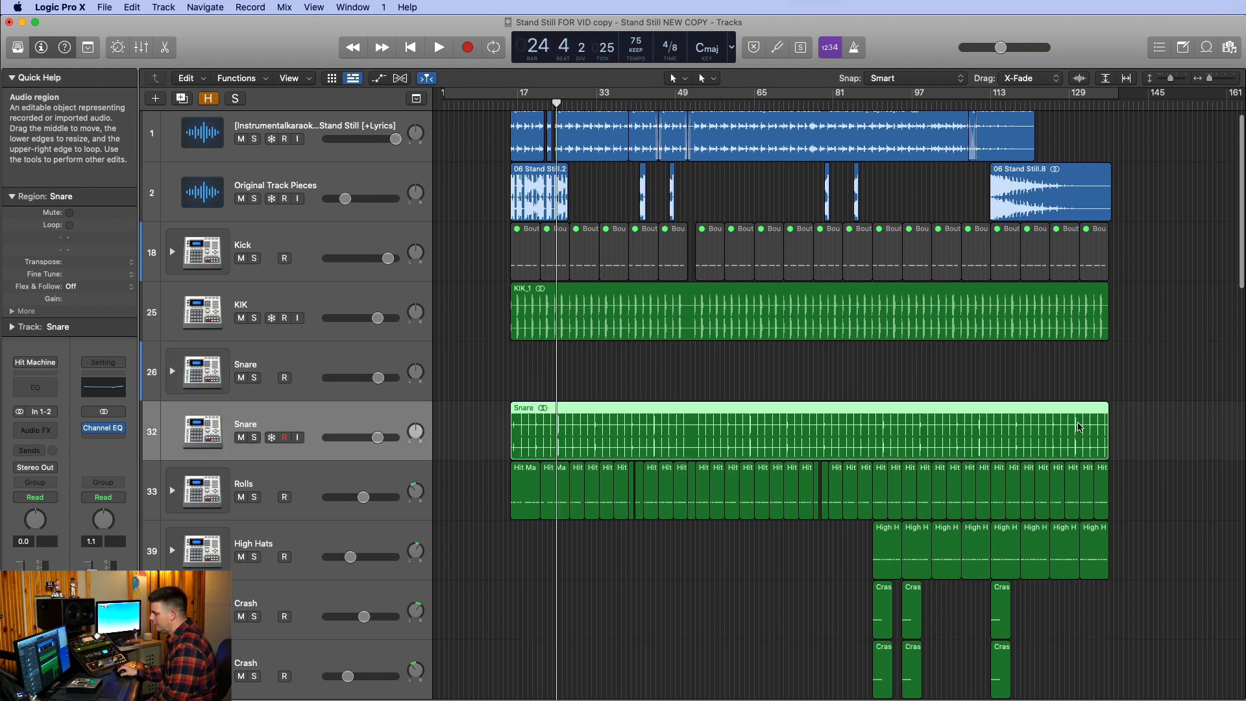
click(316, 366)
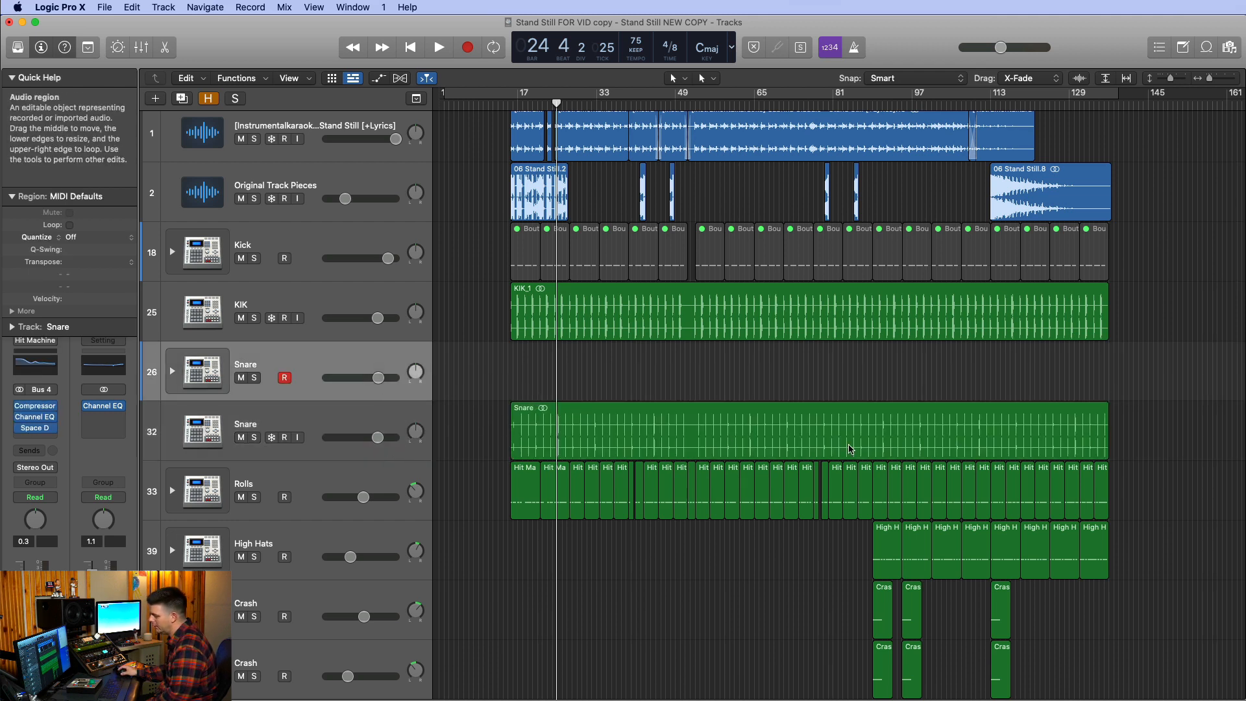
click(593, 451)
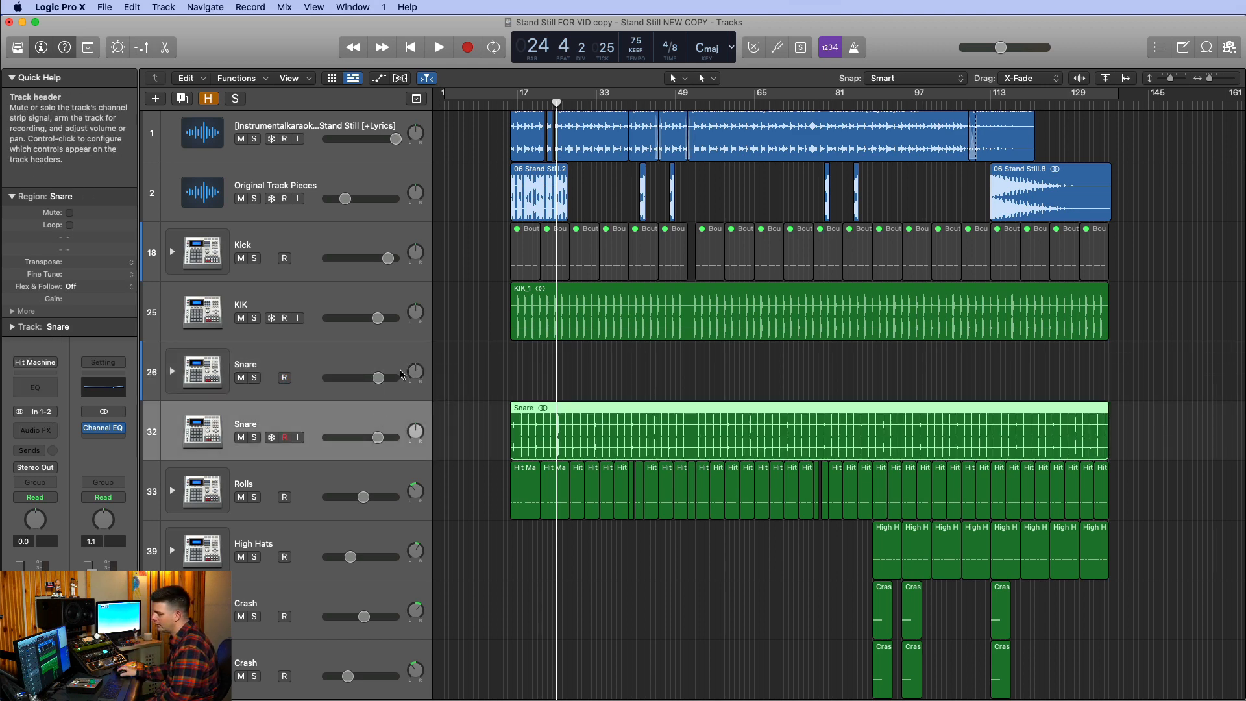
click(296, 388)
click(314, 421)
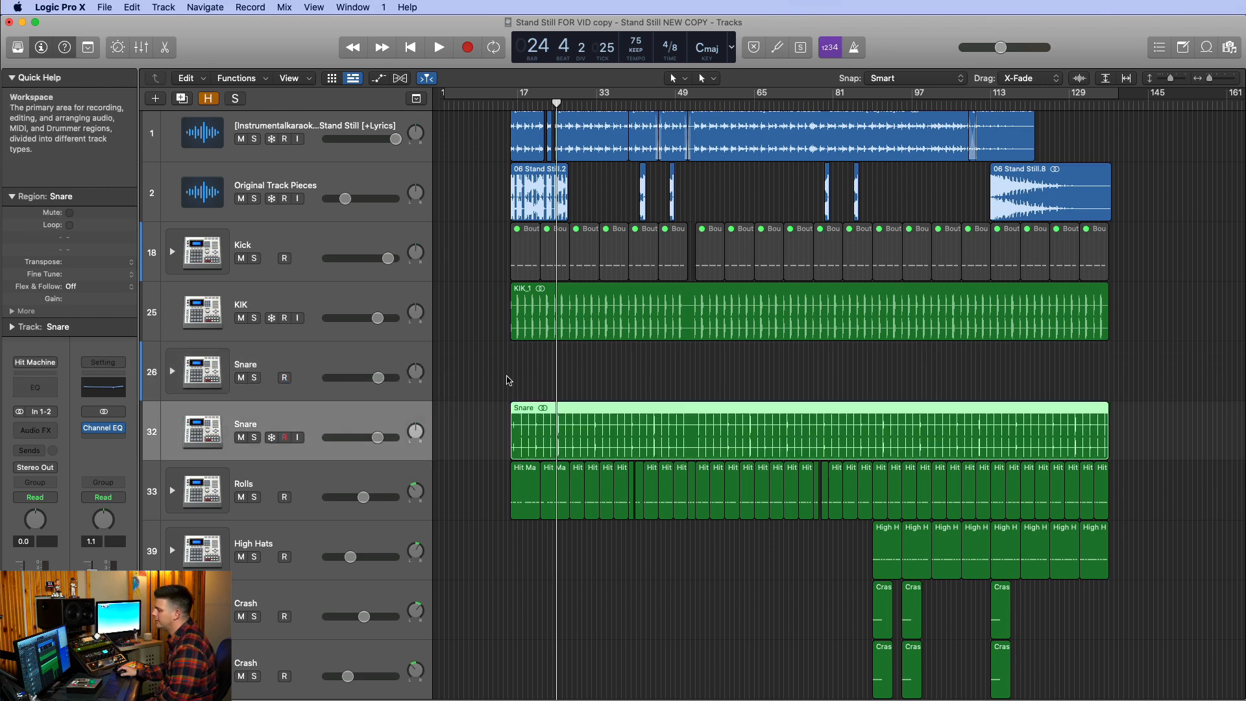
Create a track for the 0.4s Snare Chamber aux channel strip from the mixer and return to the arrangement
click(141, 47)
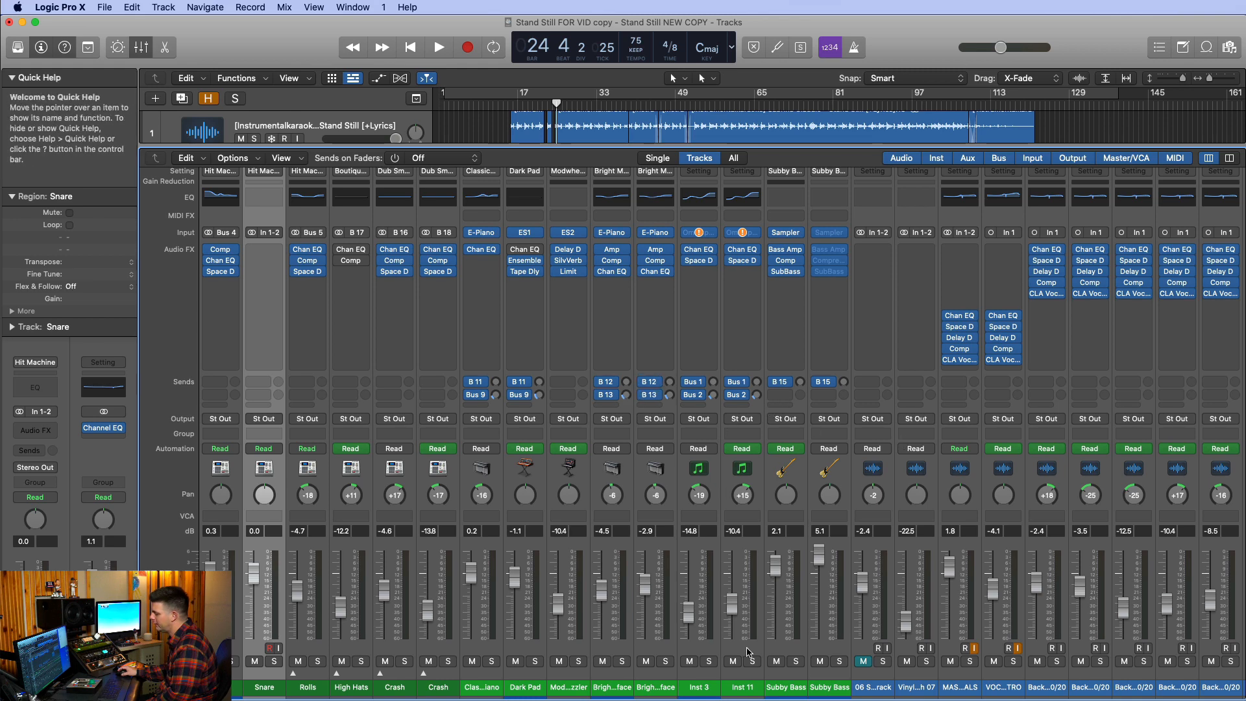
scroll(837, 547, right, 10)
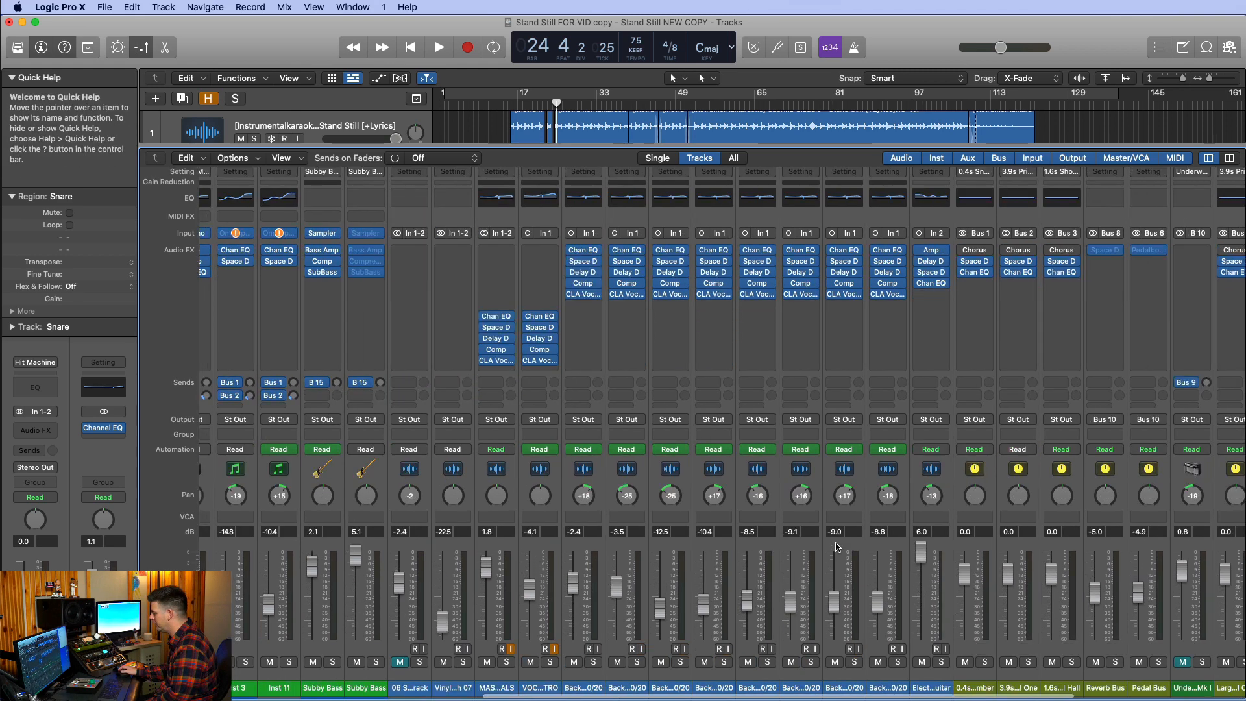
scroll(836, 547, right, 6)
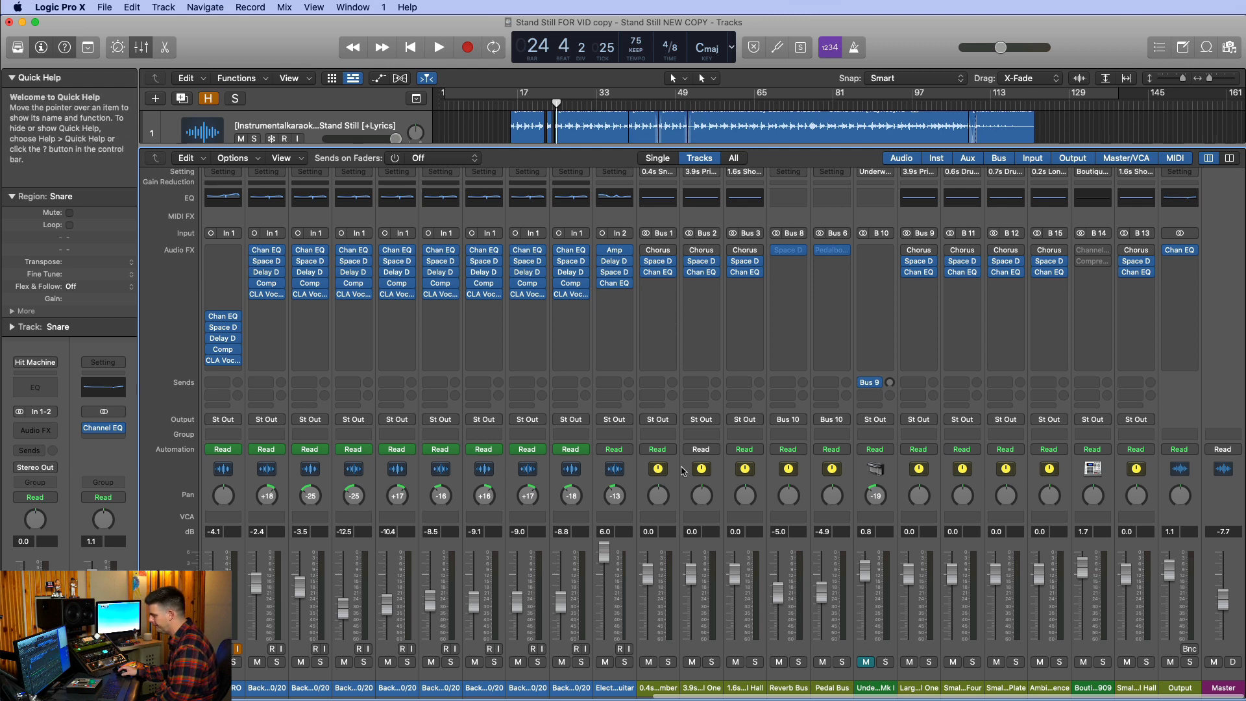
click(653, 482)
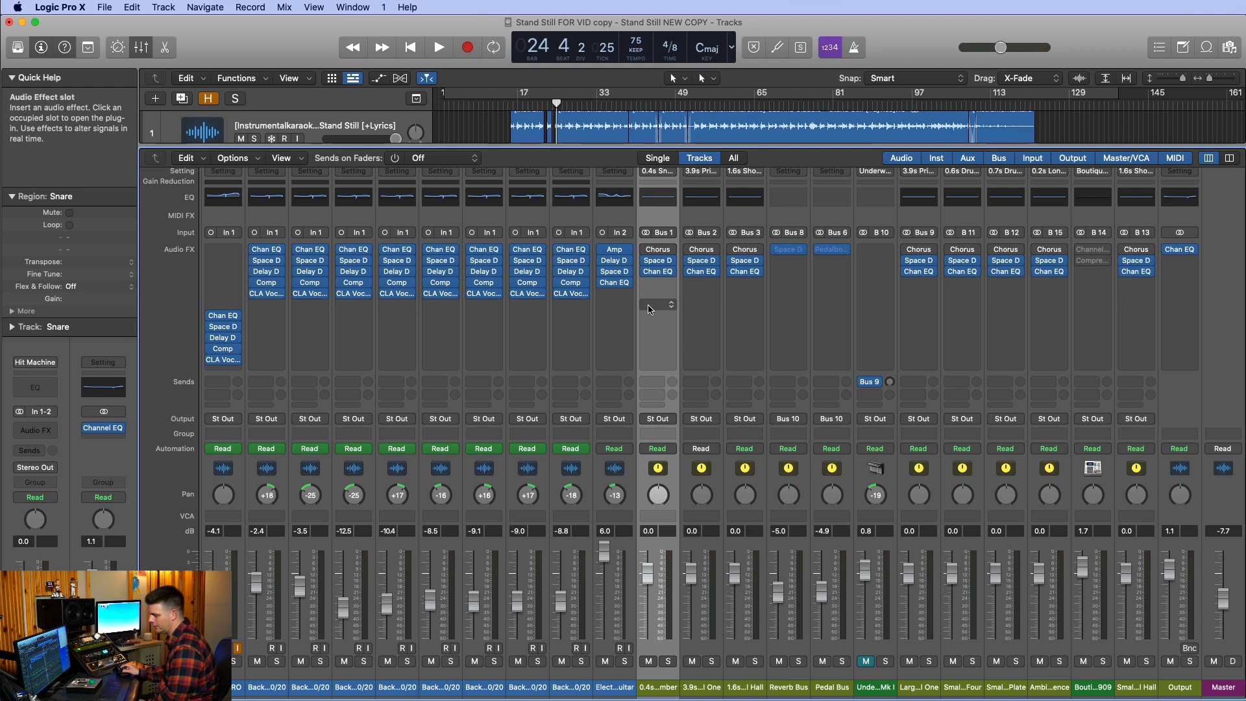
right_click(657, 635)
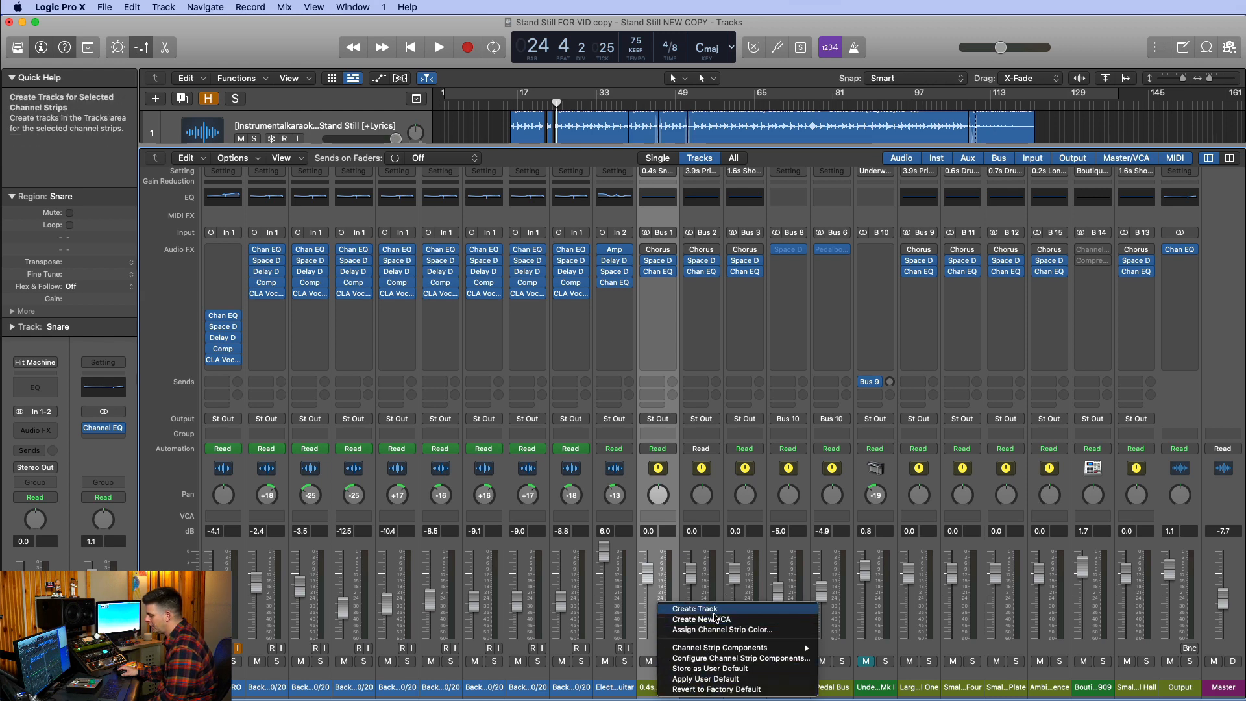
click(672, 679)
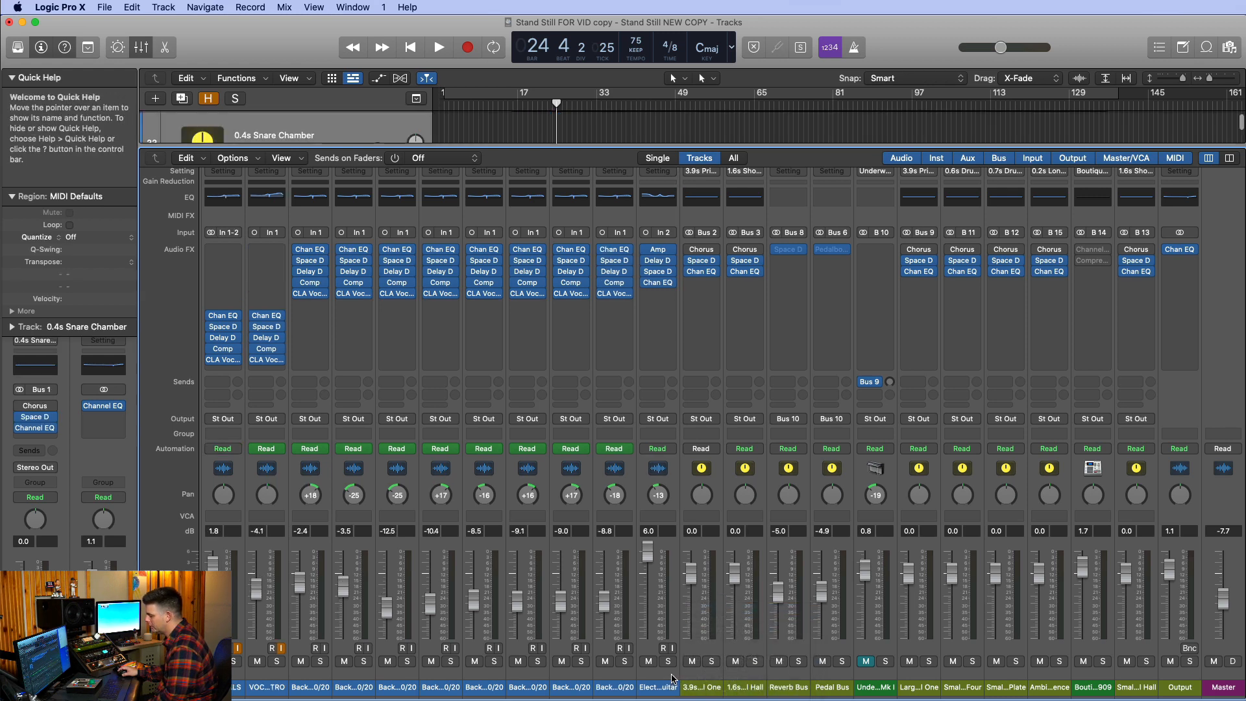
click(209, 98)
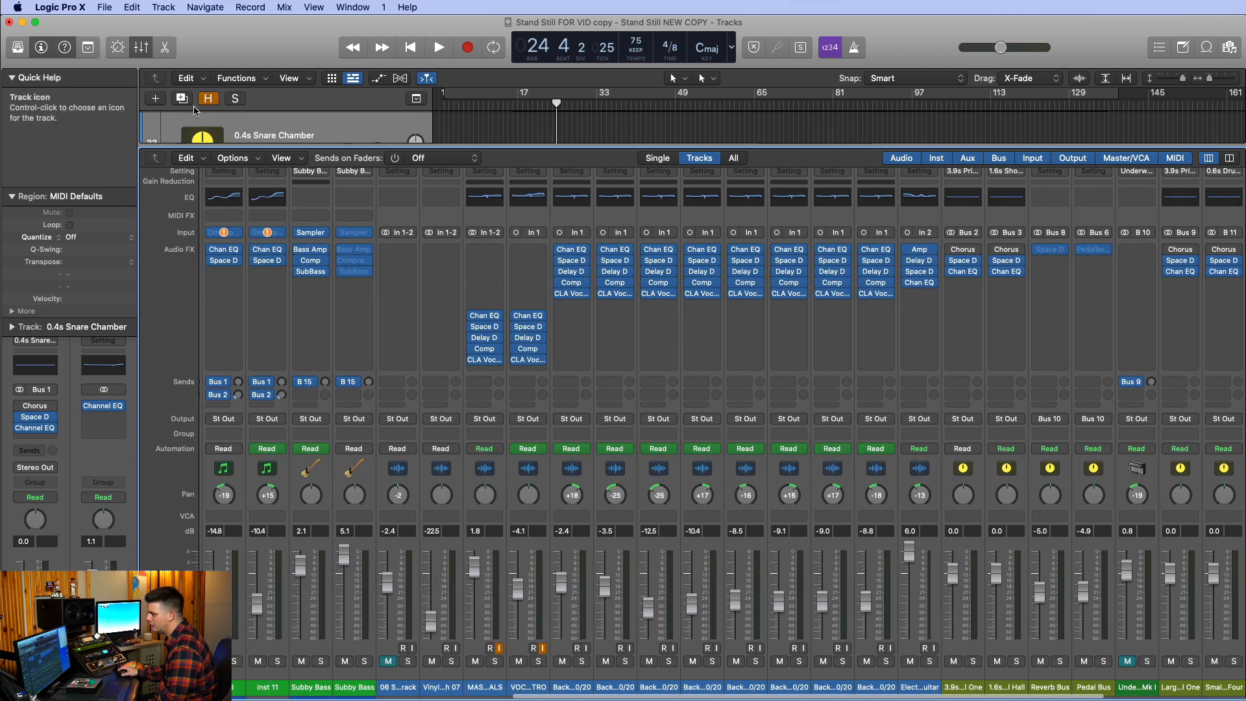
key(x)
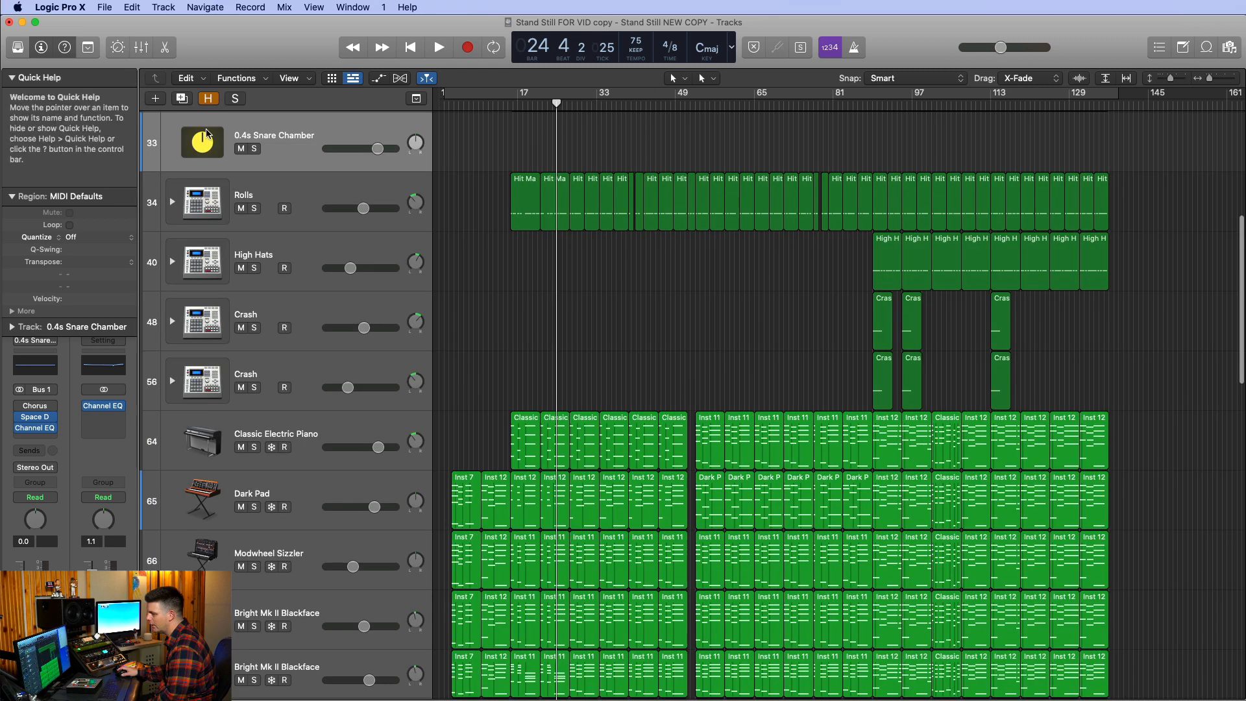
Check the option for exporting the 0.4s Snare Chamber track as an audio file without running it
right_click(299, 129)
click(289, 129)
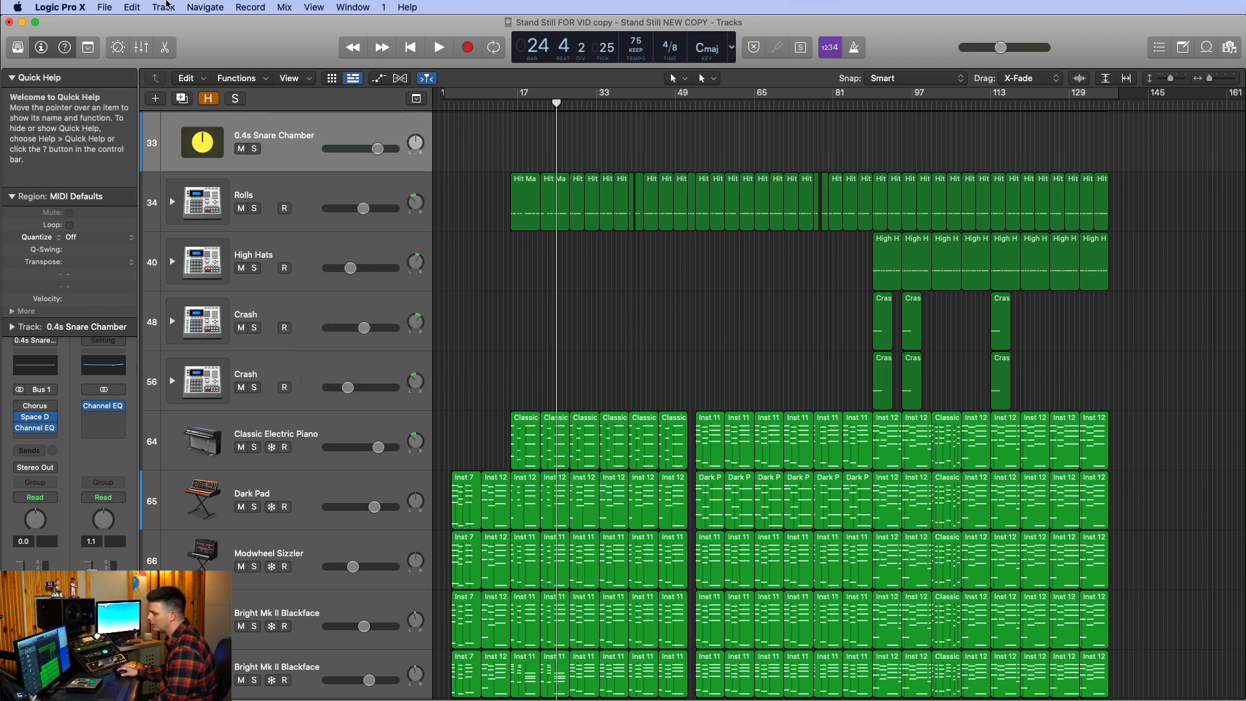
click(101, 7)
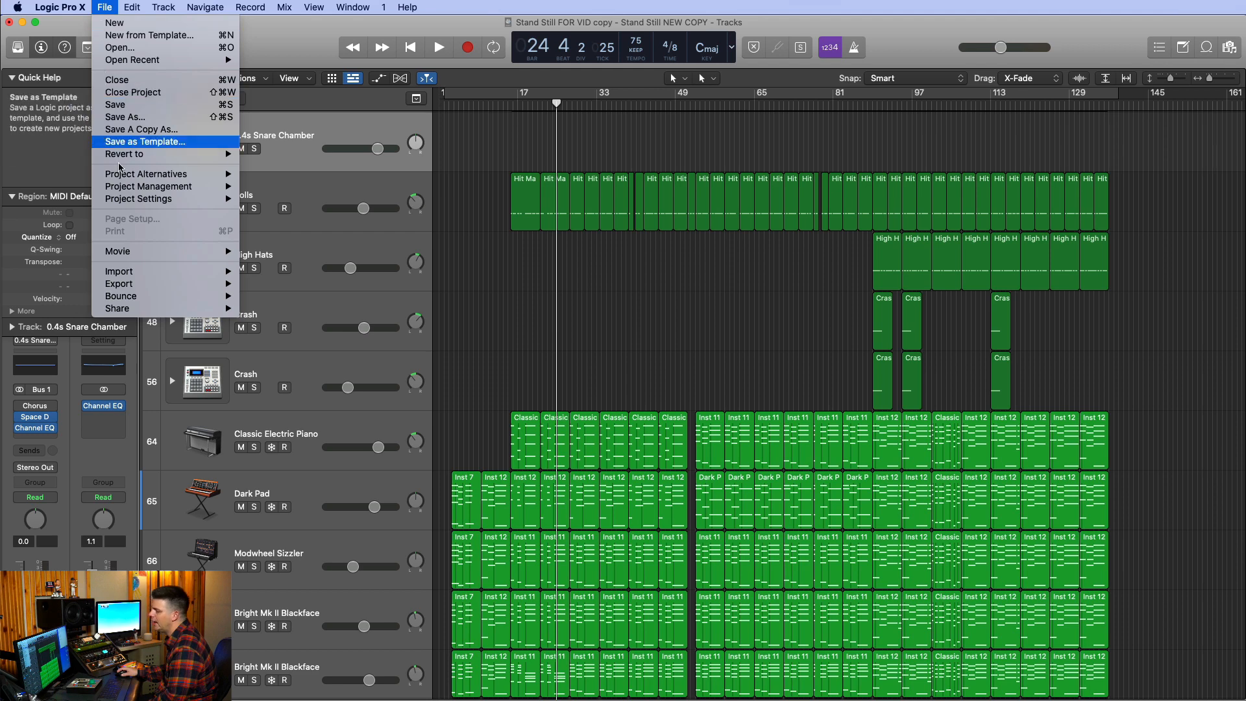
mouse_move(139, 285)
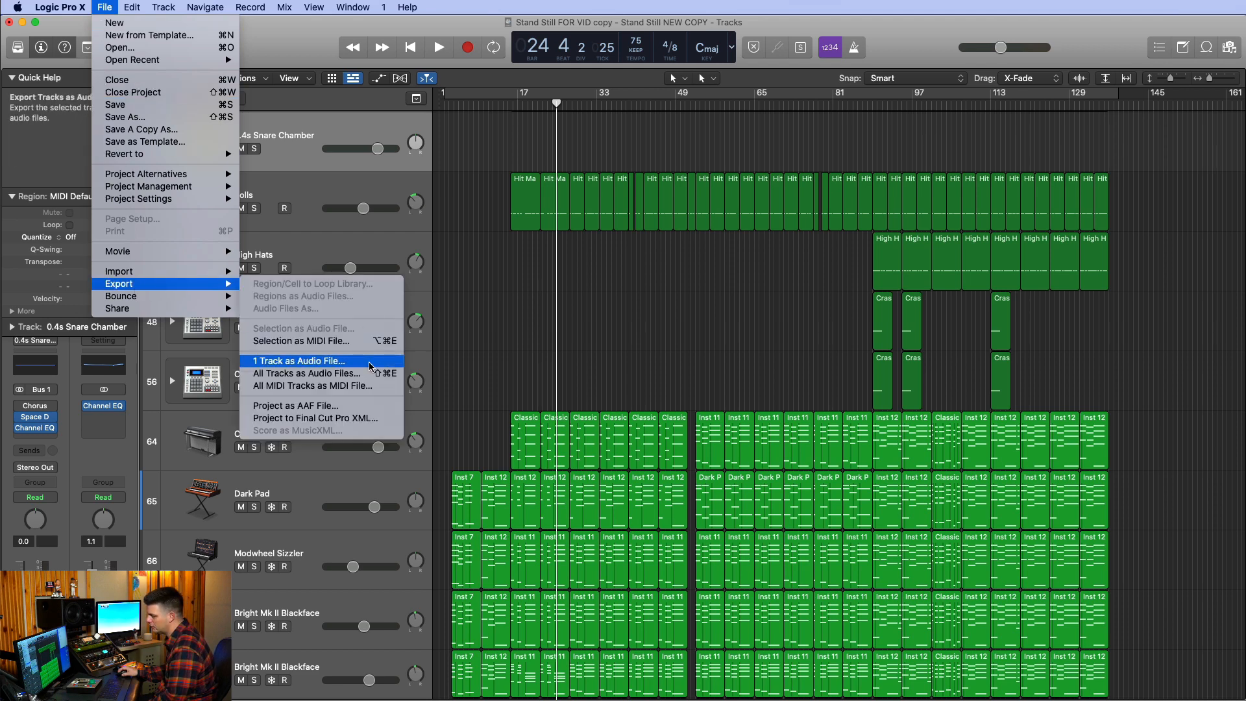
click(659, 370)
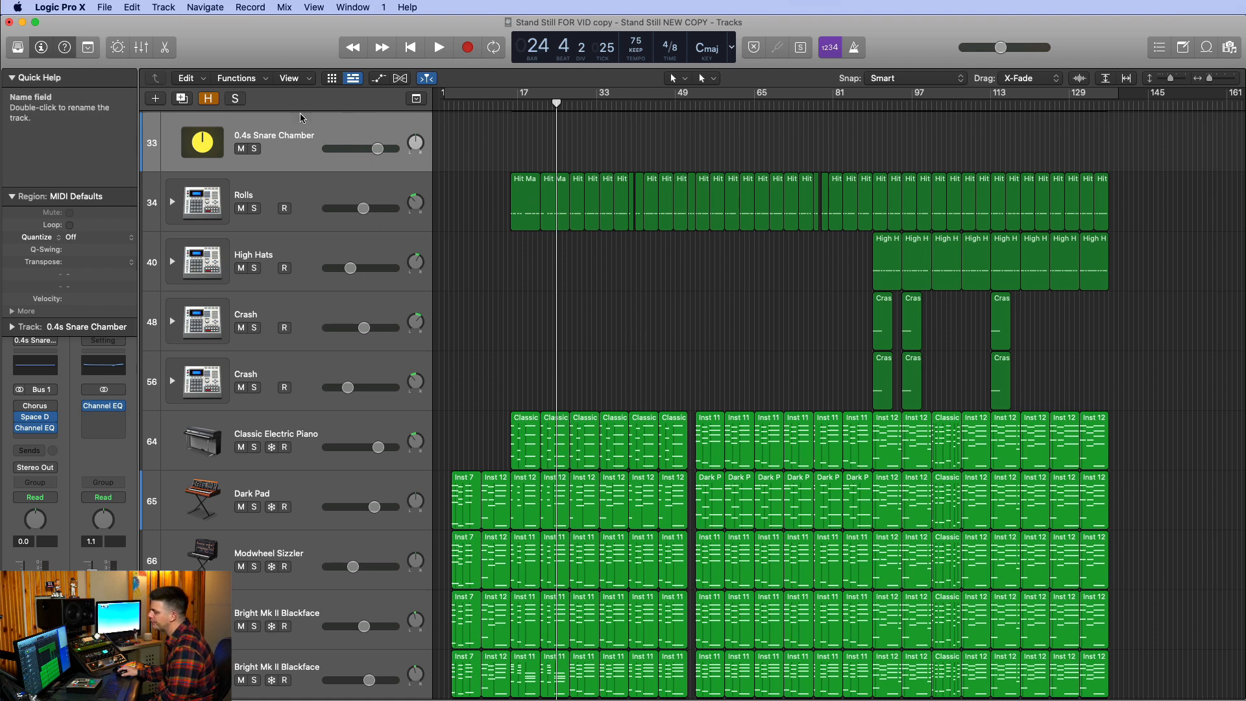
click(241, 149)
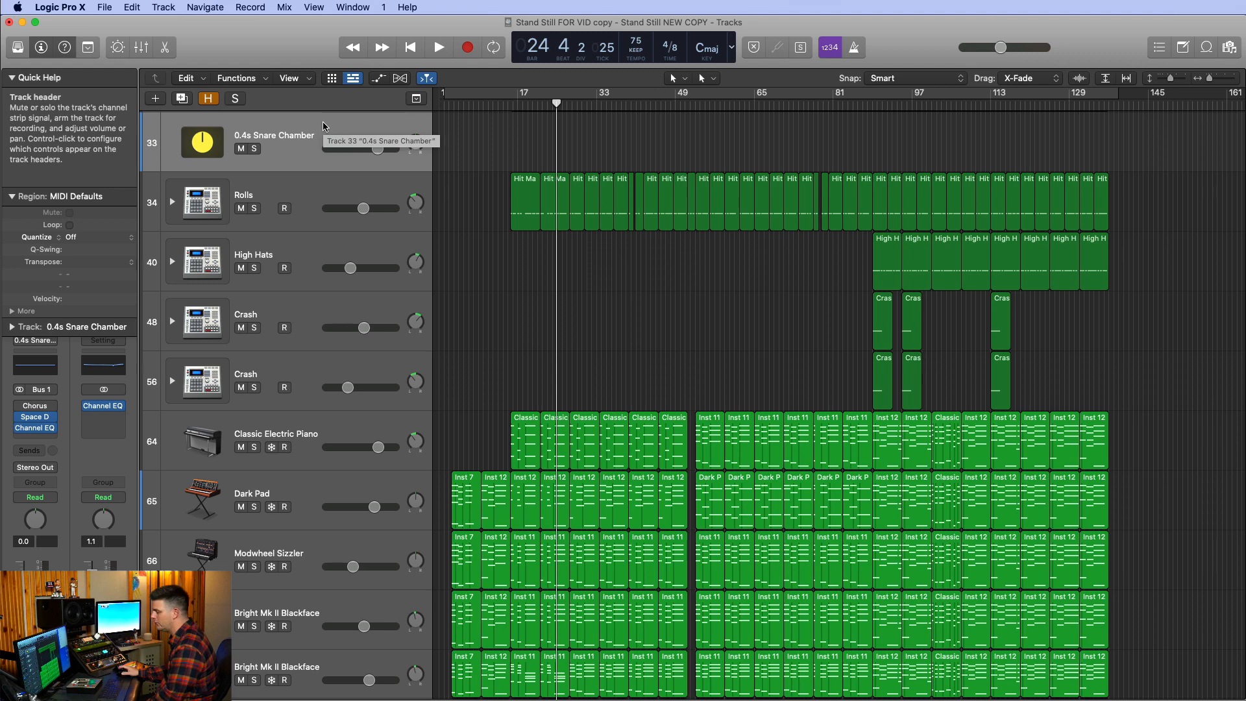
Examine the Save As options for copying files into the project, and cancel without saving
click(106, 7)
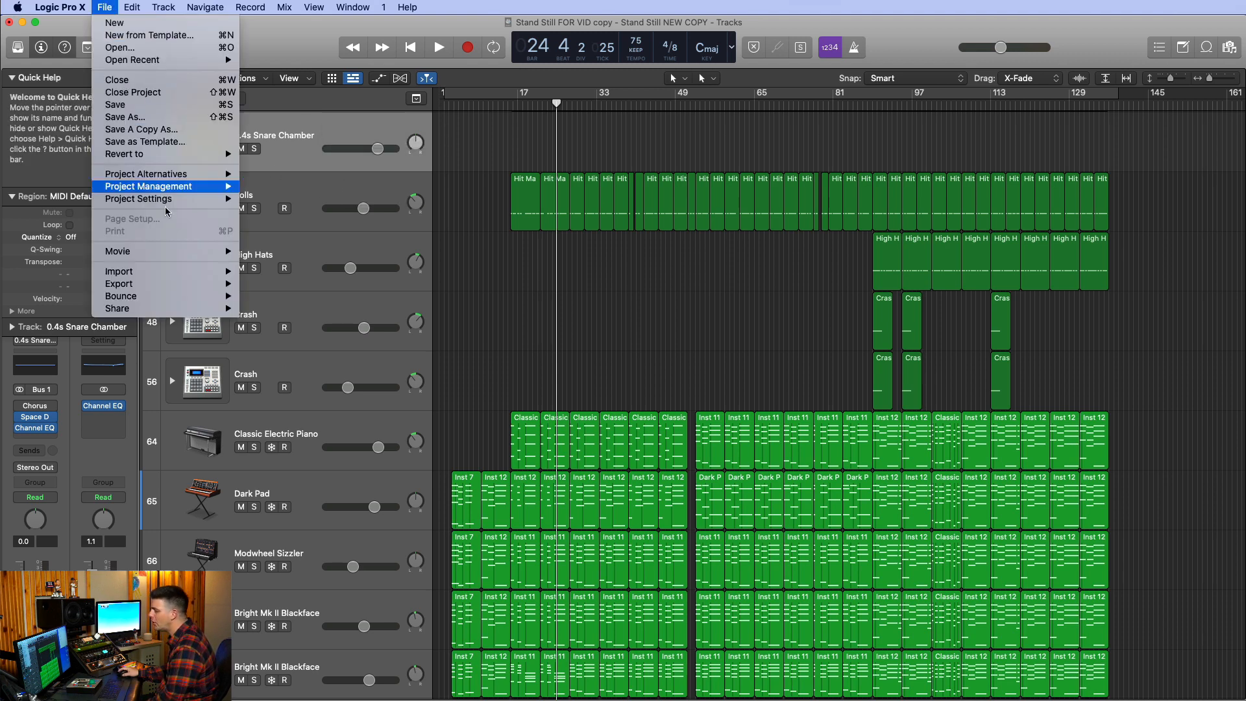
mouse_move(180, 271)
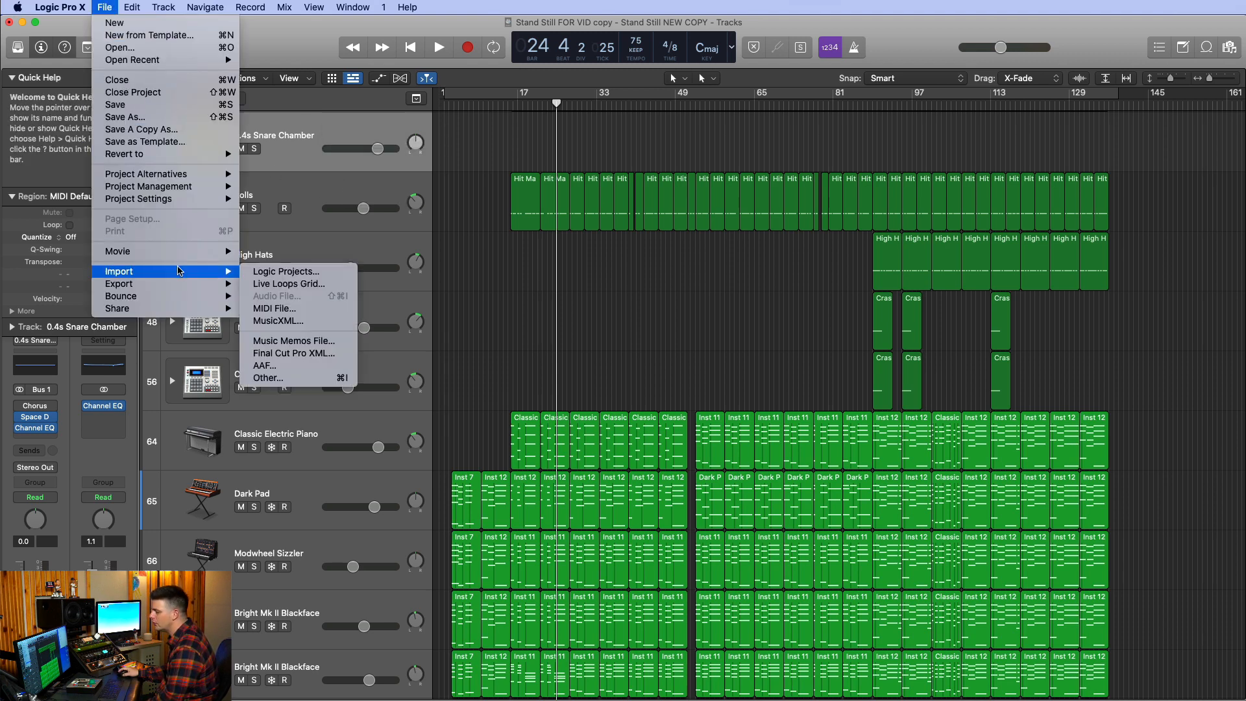
click(181, 122)
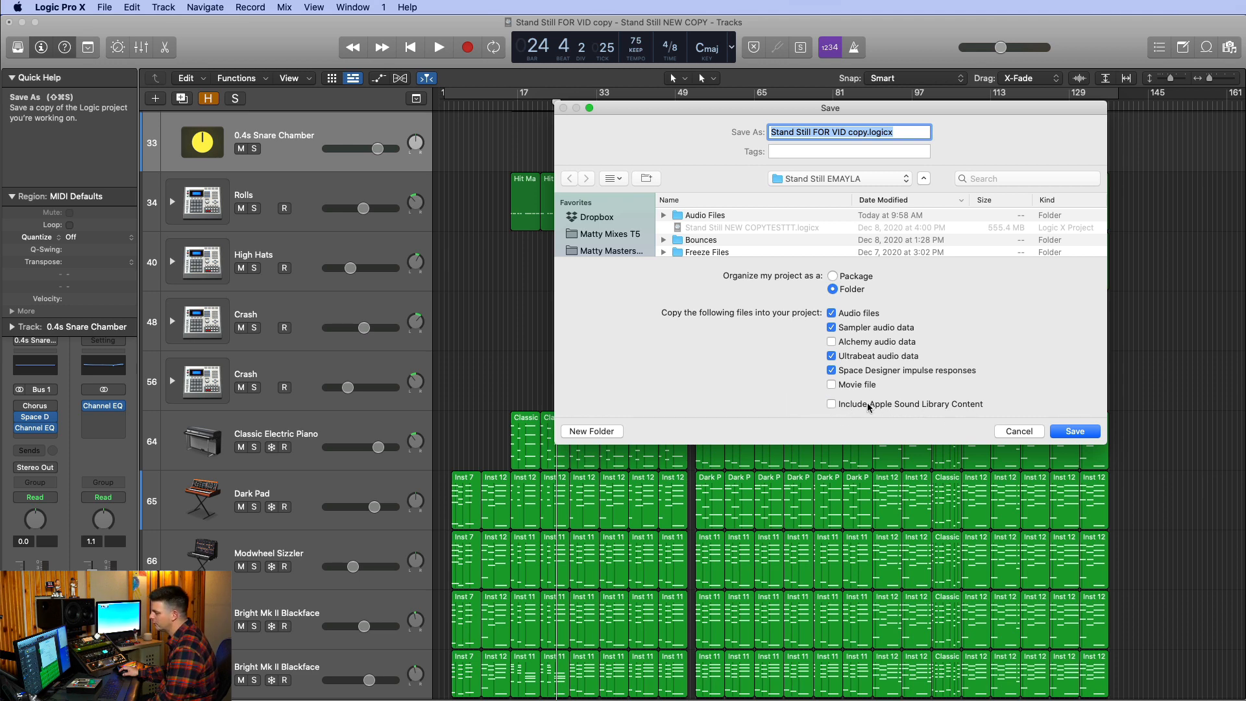
click(1029, 432)
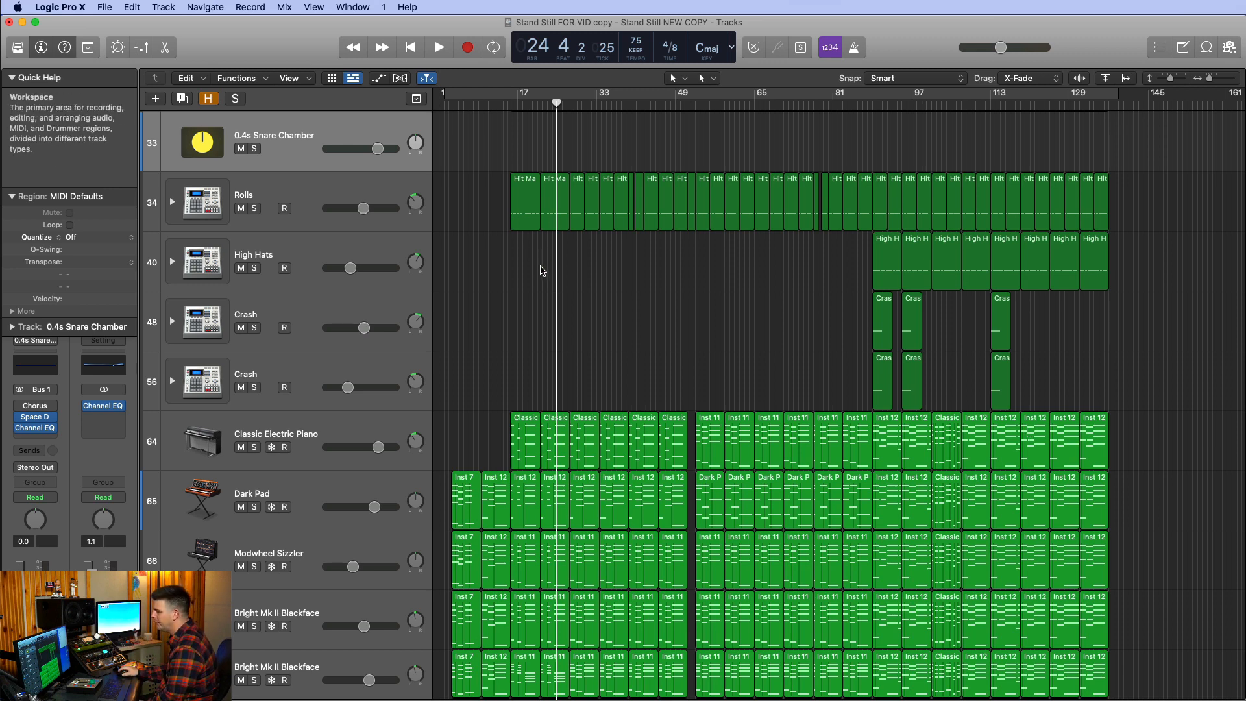
click(140, 47)
click(140, 48)
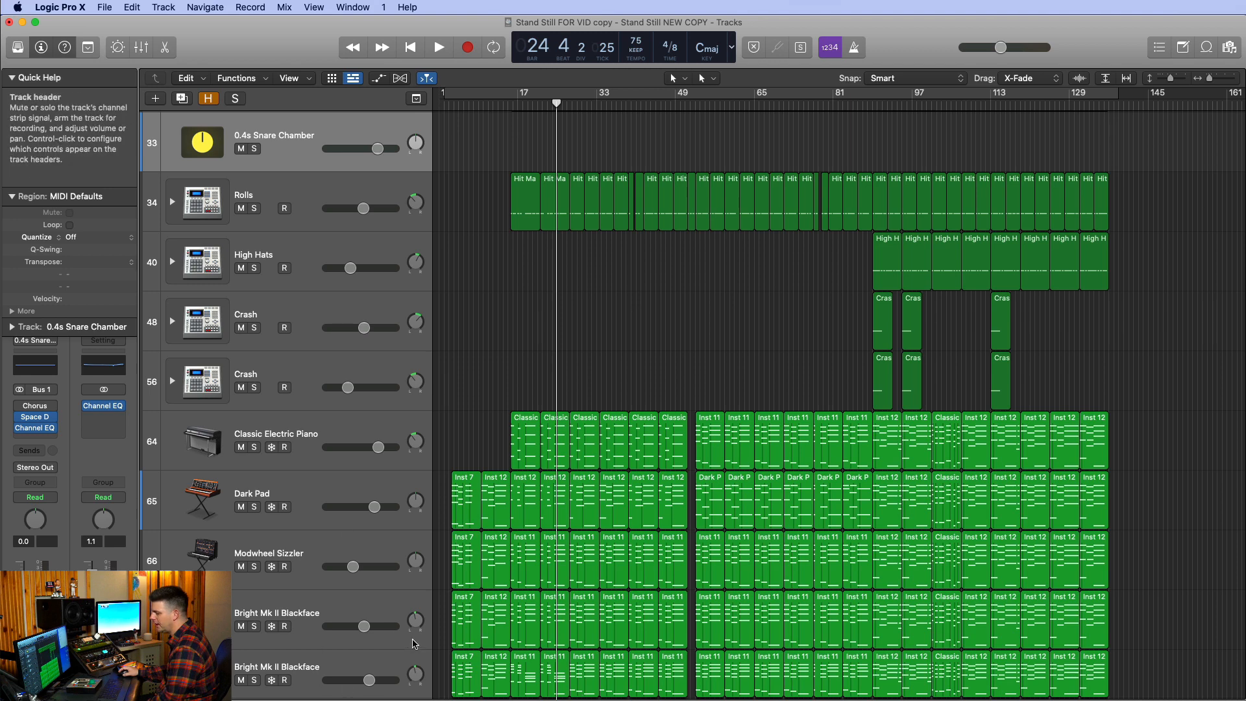
scroll(962, 607, down, 1)
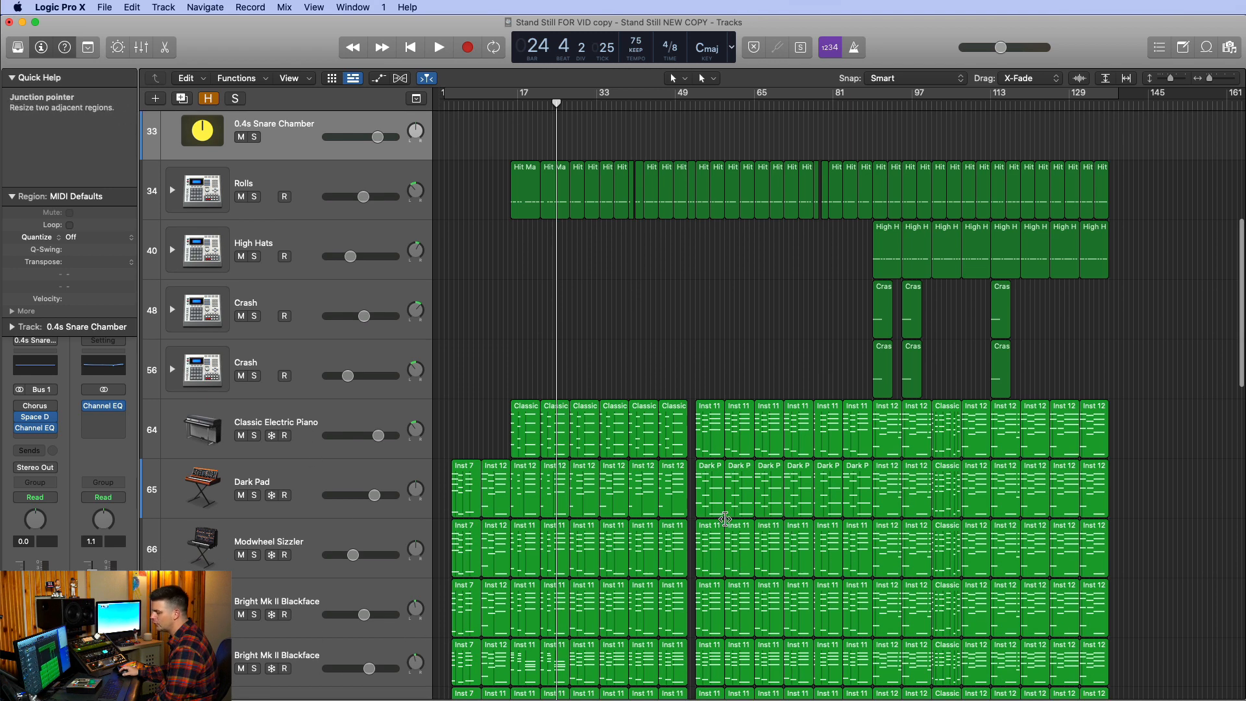
scroll(725, 519, down, 1)
scroll(725, 518, up, 5)
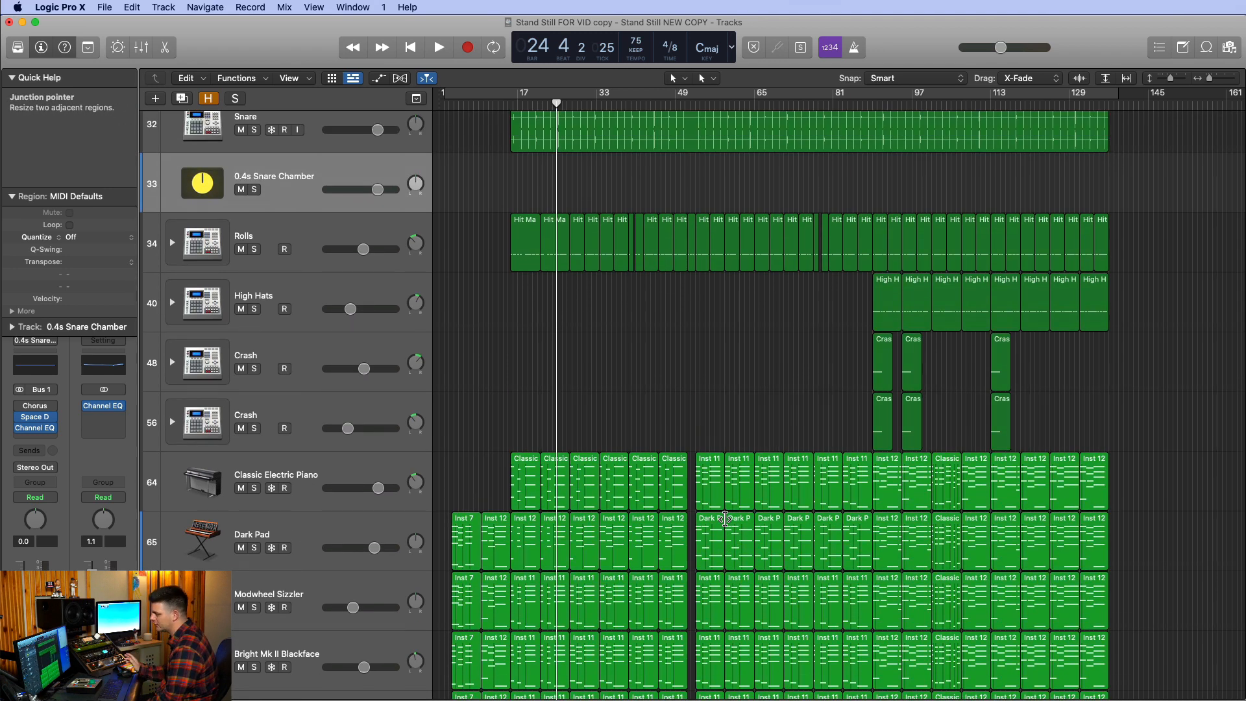
scroll(562, 446, down, 15)
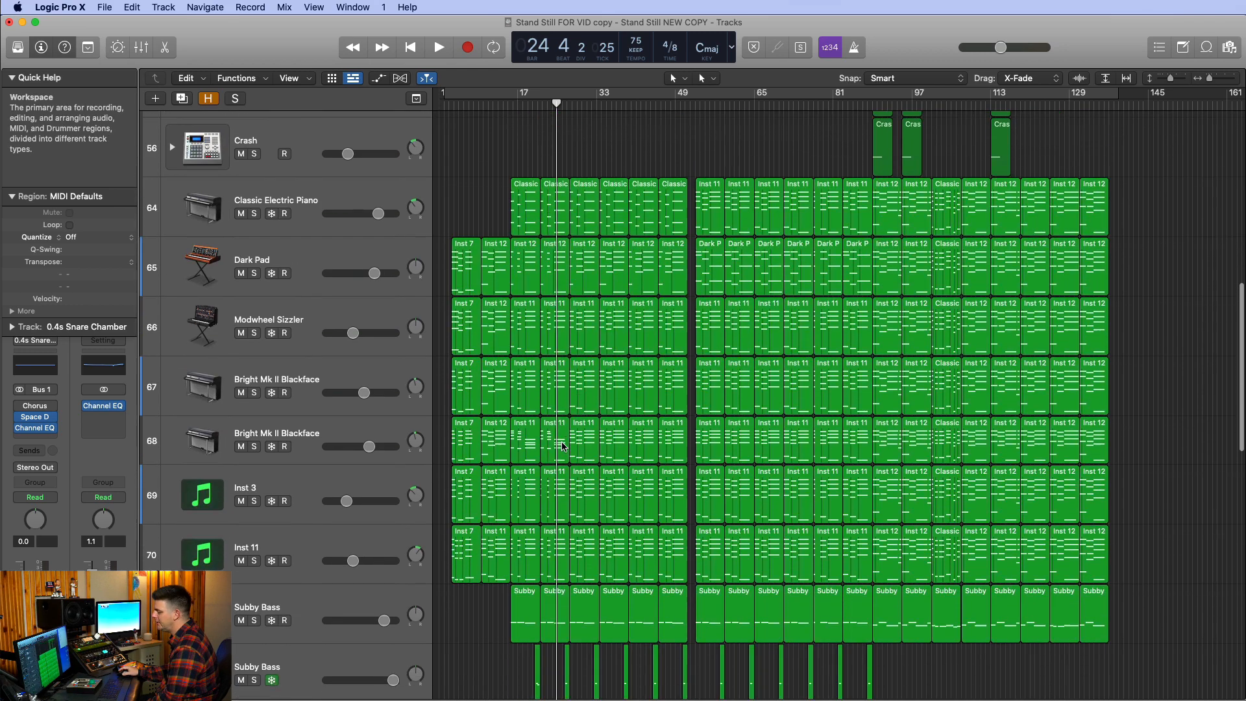
Create tracks for the 3.9s Prince Hall One and 1.6s Short Vocal Hall aux channel strips from the mixer and return to the arrangement
scroll(562, 447, down, 20)
scroll(194, 311, up, 20)
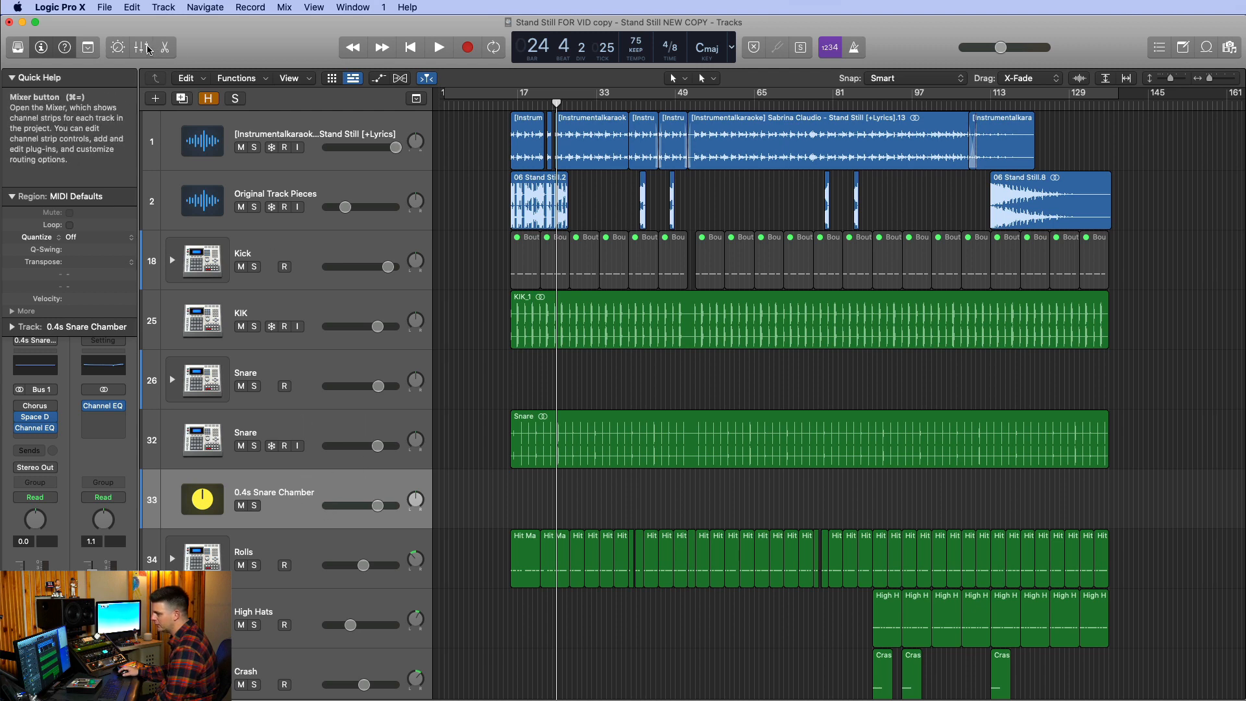
key(x)
scroll(996, 506, left, 5)
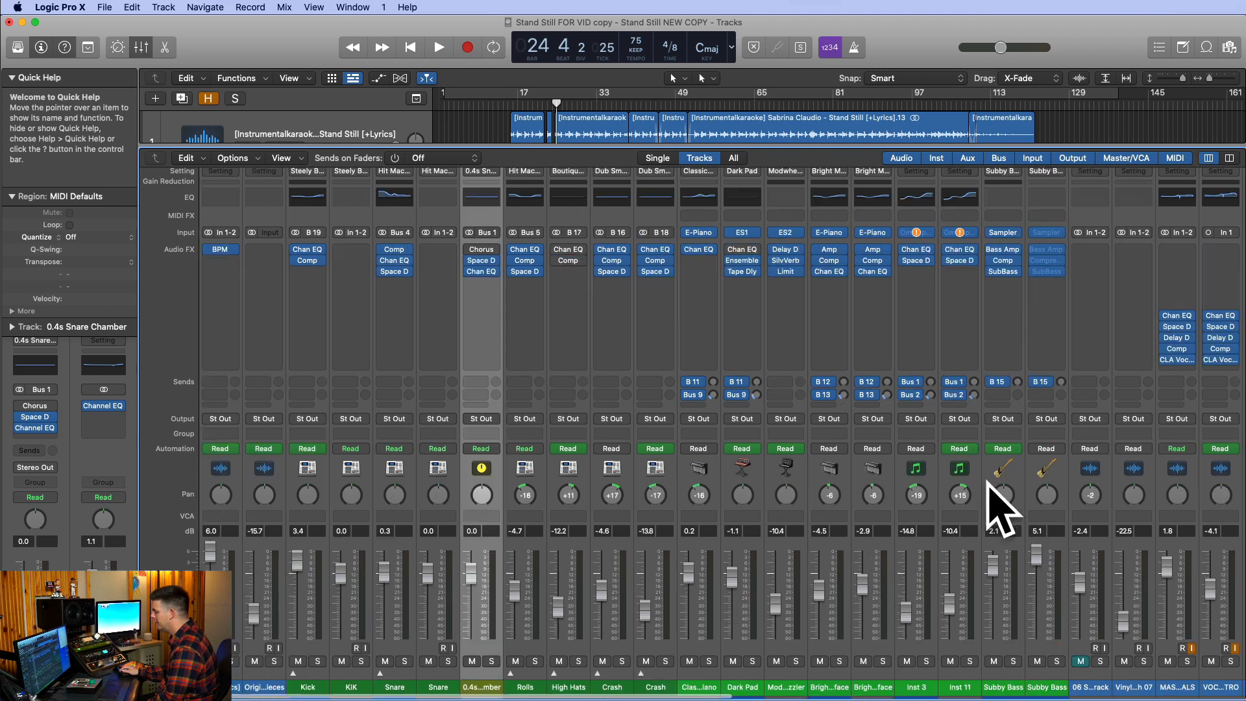
scroll(942, 475, right, 10)
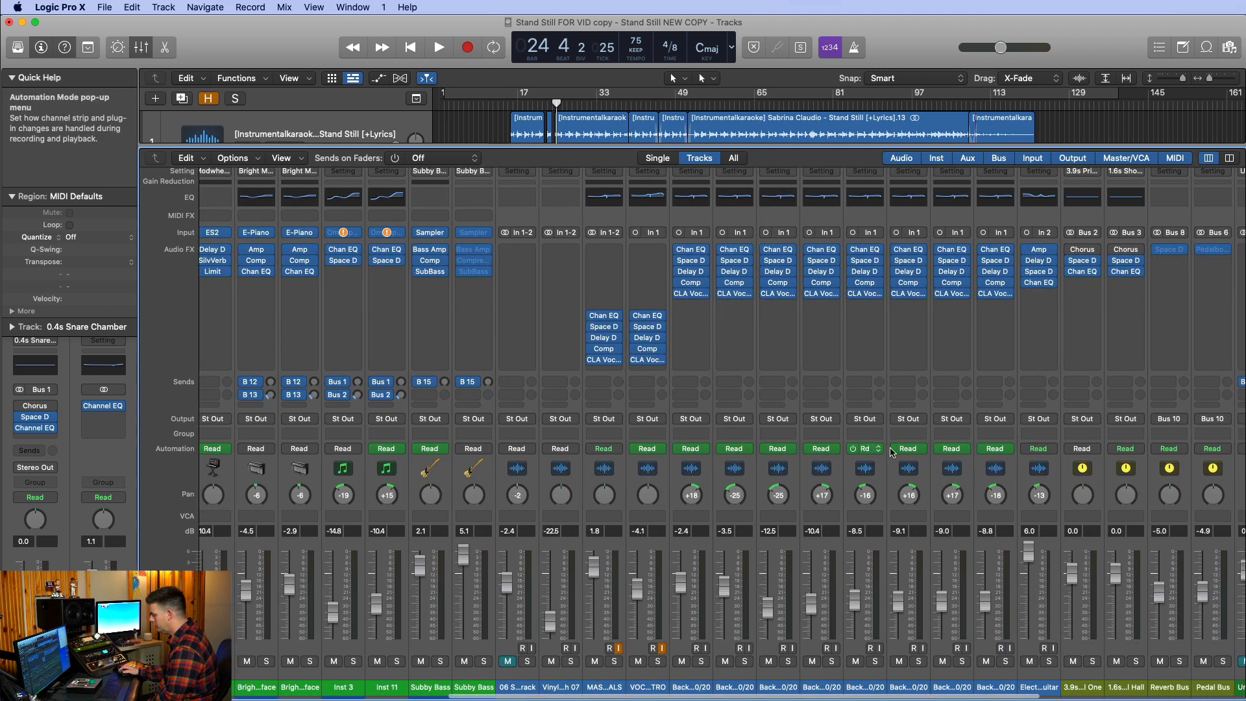
right_click(1005, 638)
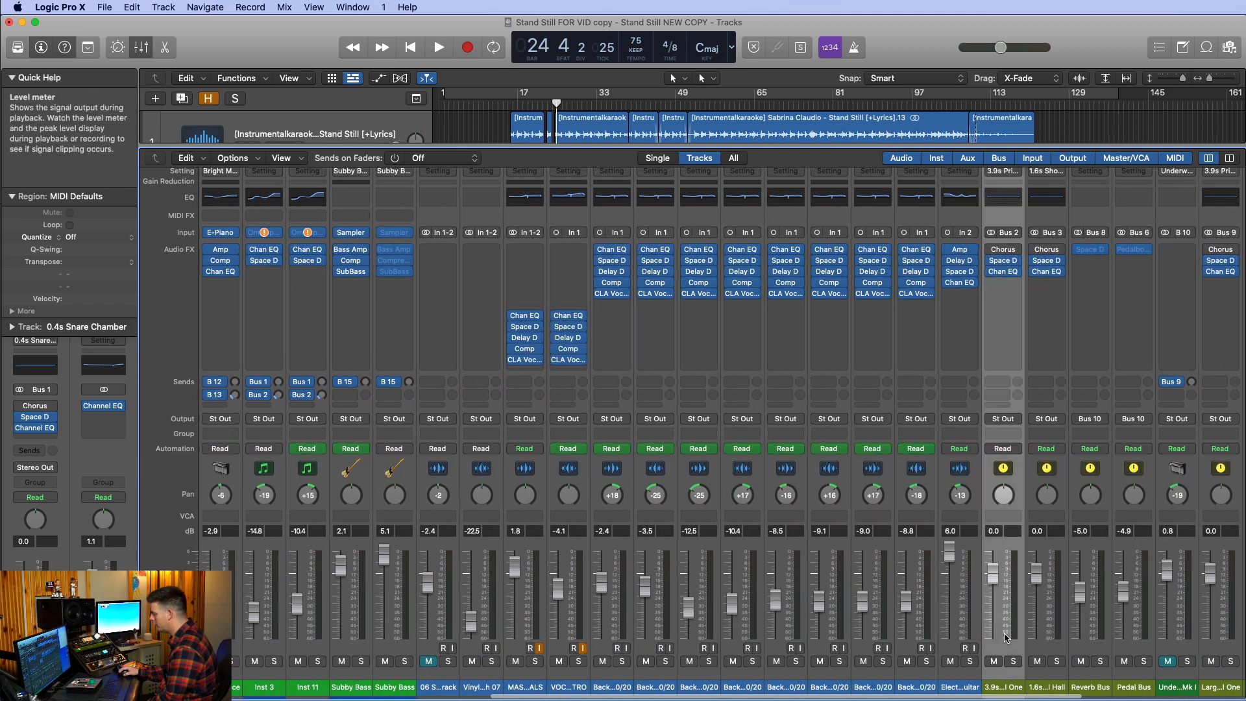
click(1043, 640)
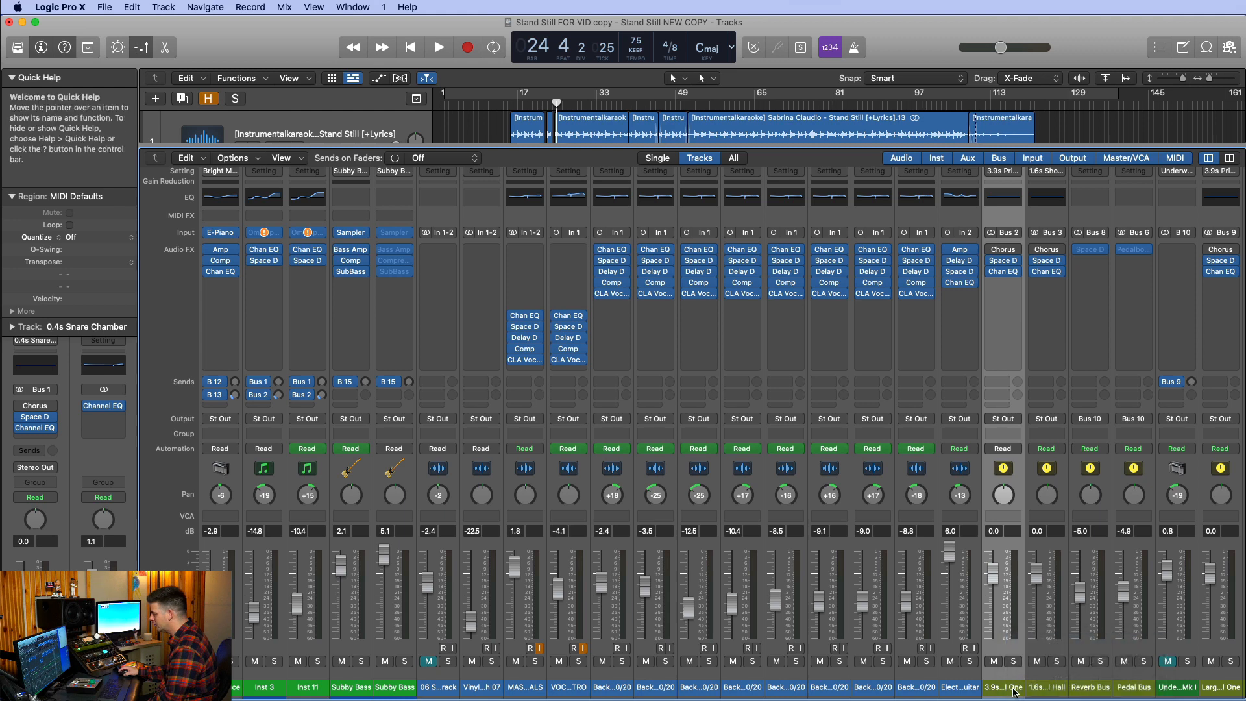
right_click(1054, 643)
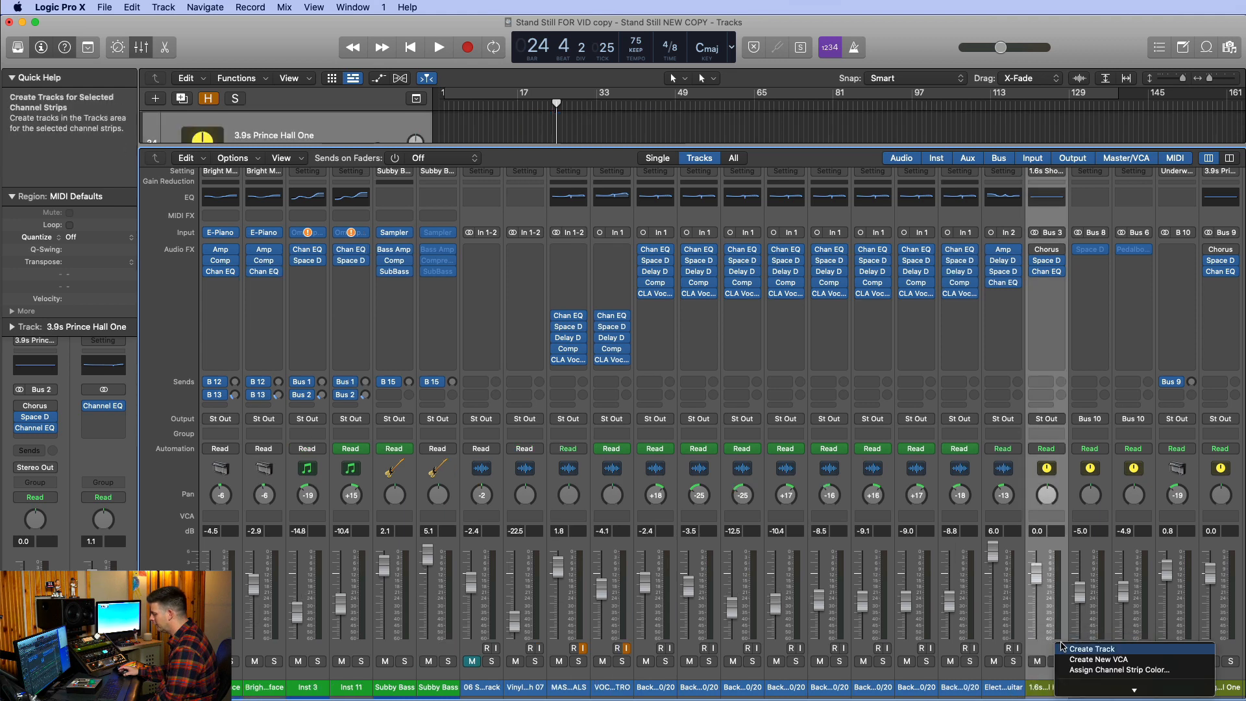
click(1103, 649)
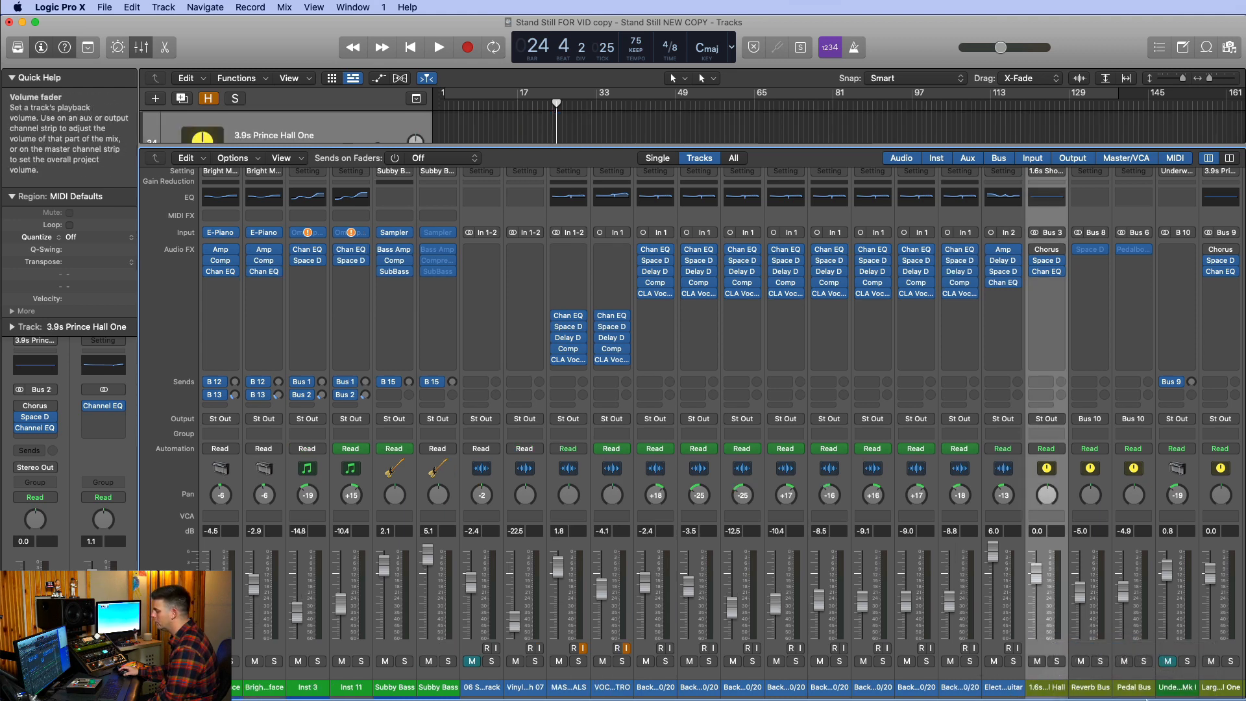
key(x)
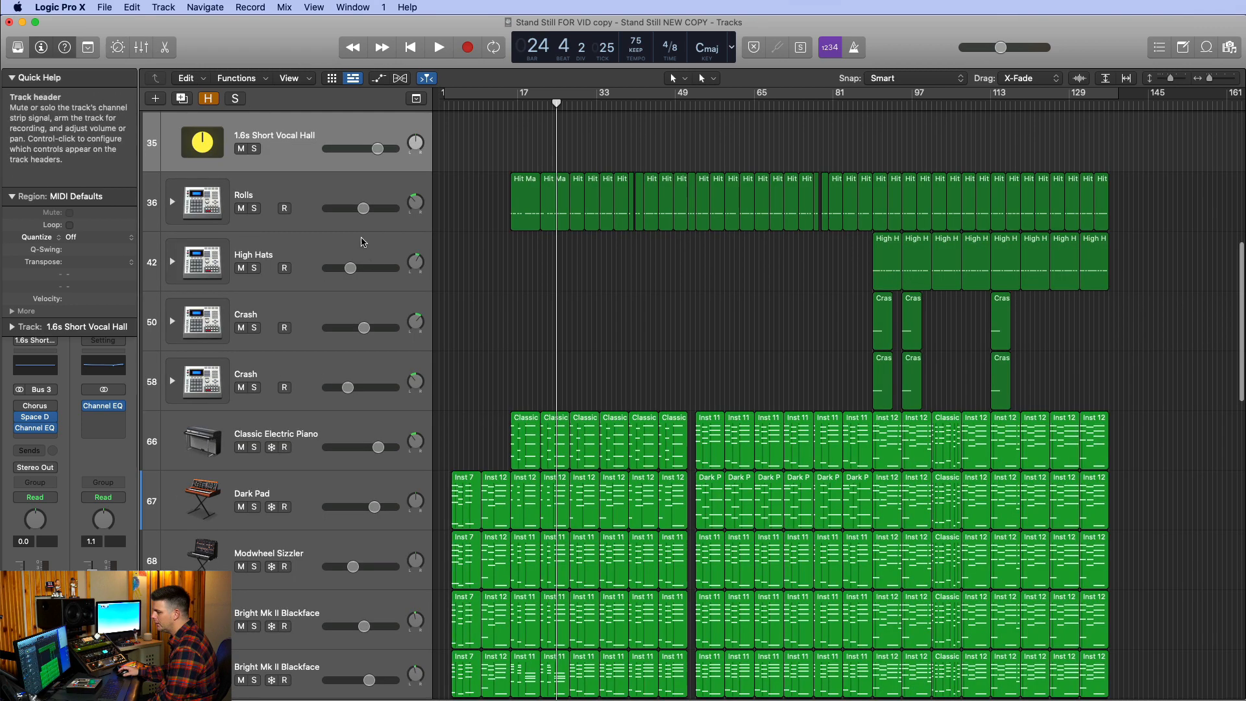
Select every track and region in the arrangement, from the instrumental reference track down to the Electric Guitar track
scroll(356, 206, up, 10)
scroll(305, 254, down, 8)
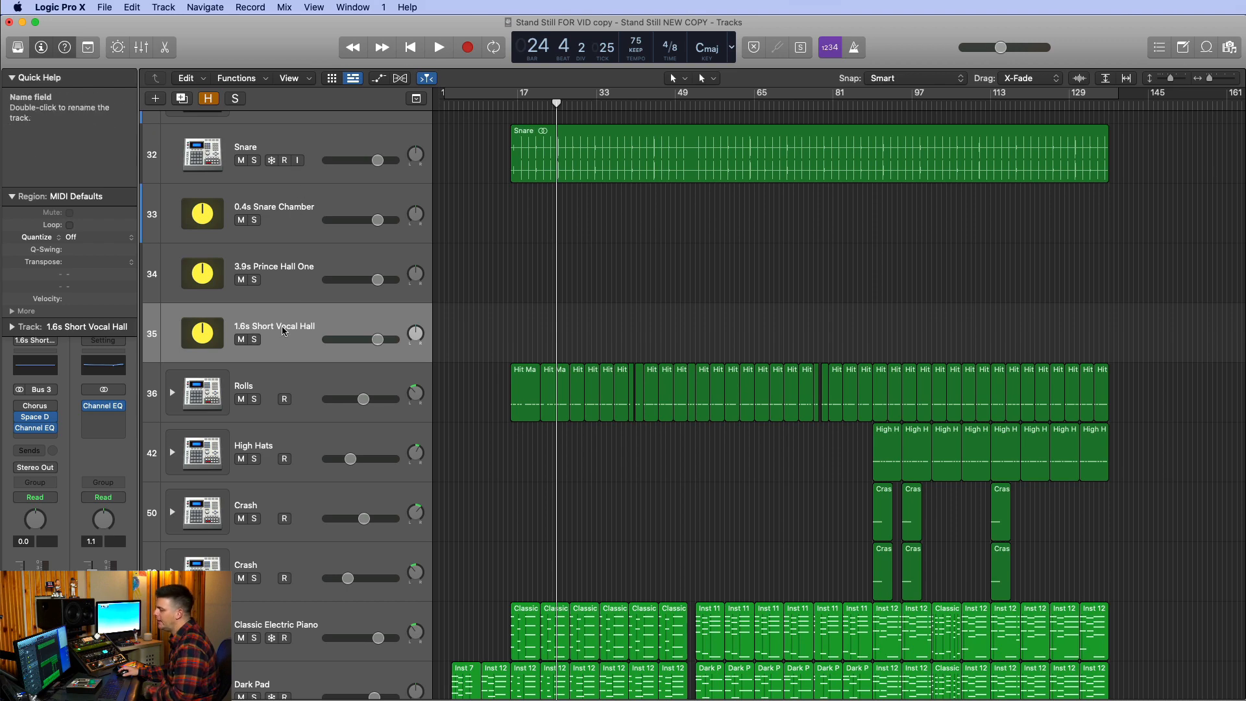
scroll(283, 328, up, 5)
click(323, 153)
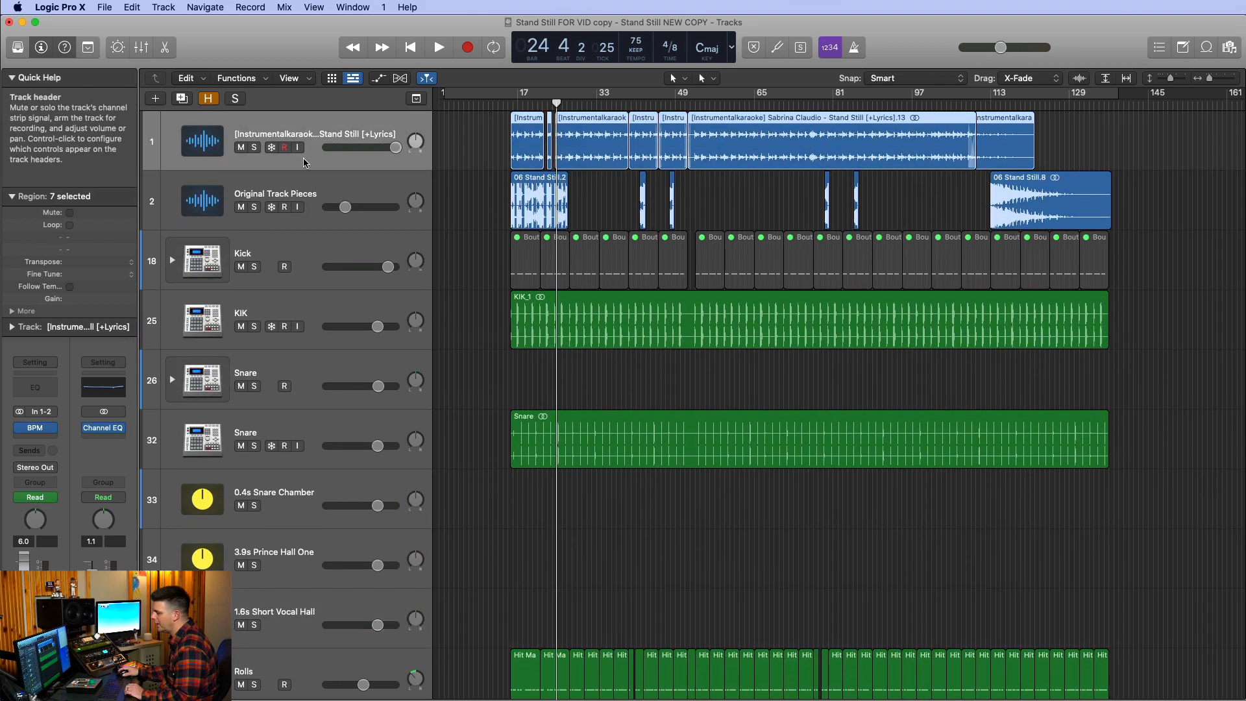
scroll(318, 416, down, 3)
scroll(318, 417, down, 20)
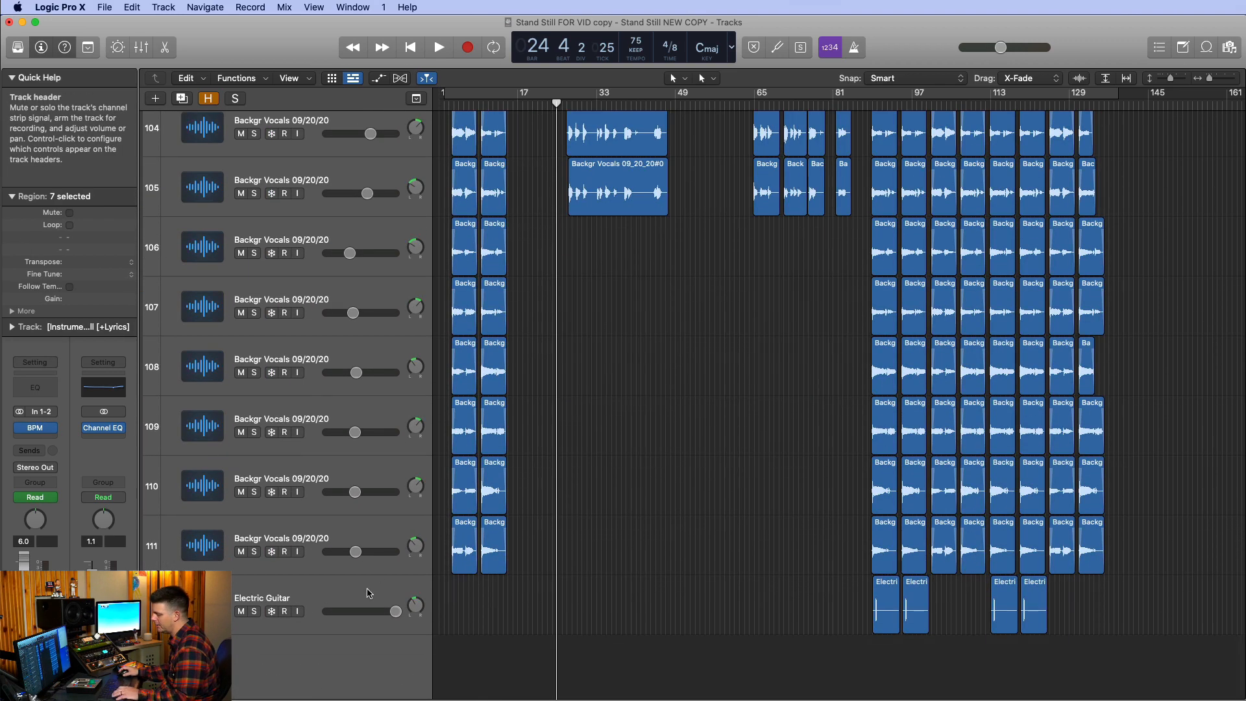
scroll(363, 593, right, 3)
key(super+a)
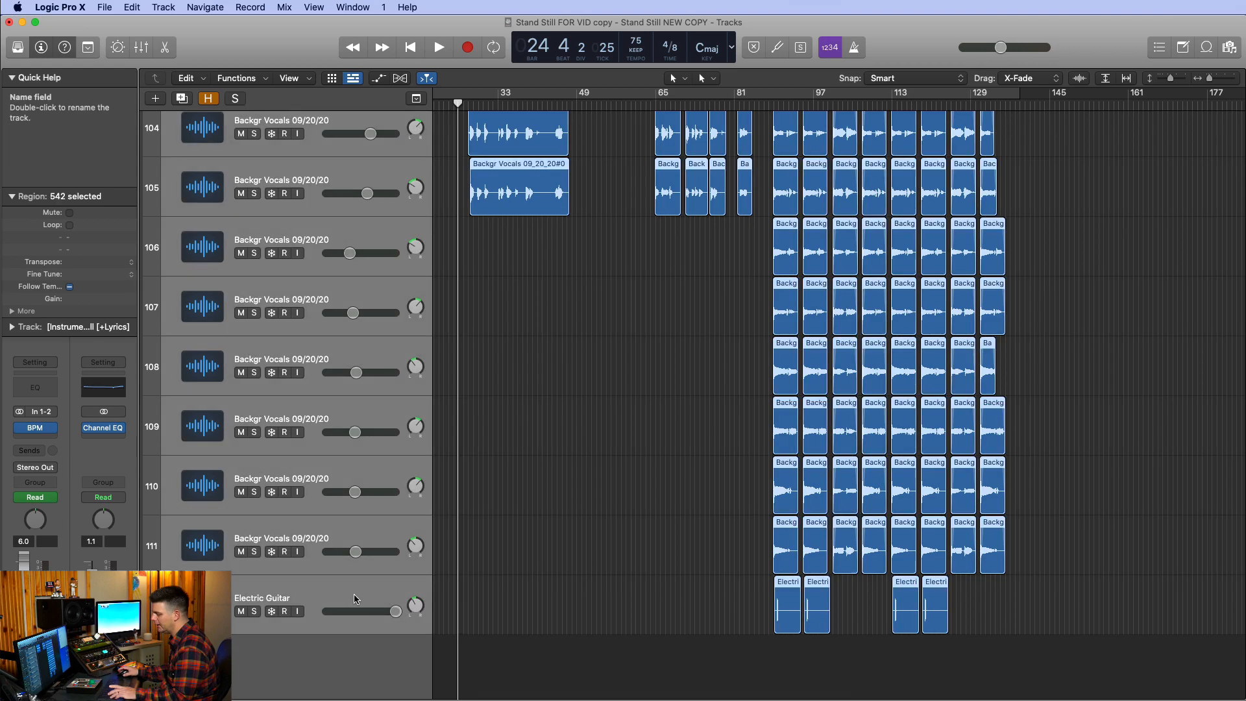
scroll(338, 532, up, 6)
scroll(321, 473, up, 20)
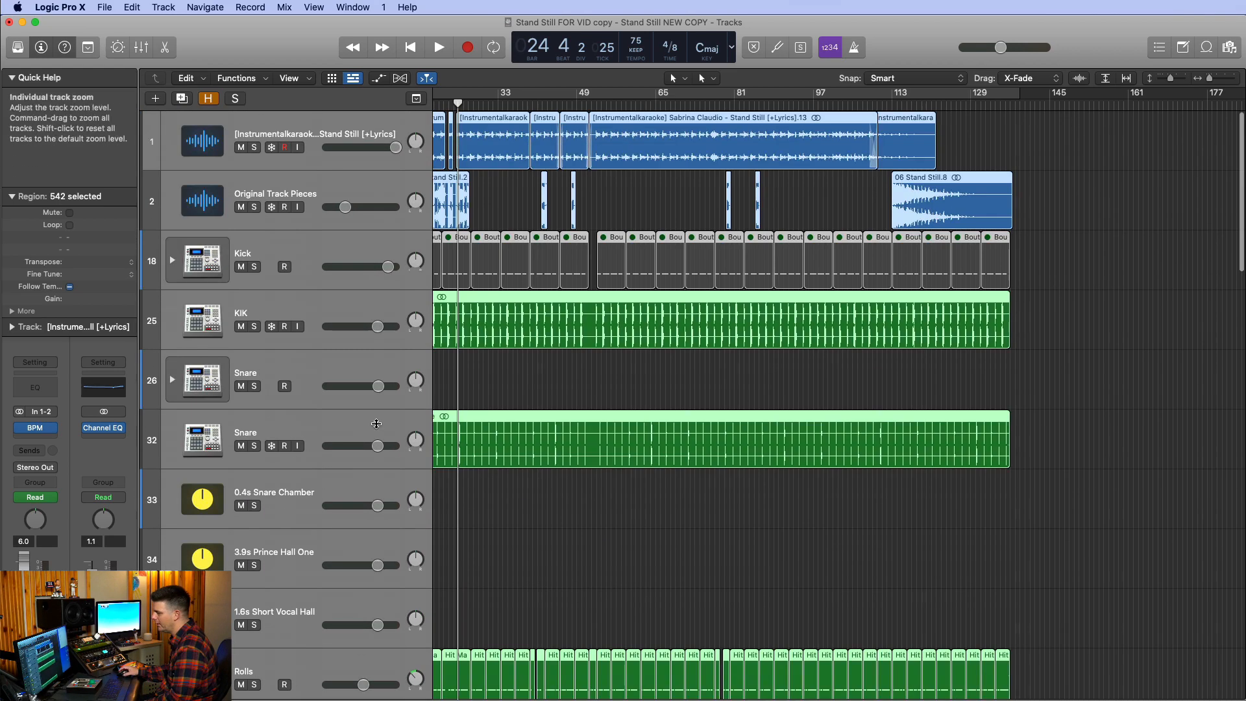
Turn on the cycle area and set it to span from bar 1 to just past bar 145, beyond the last regions
scroll(549, 311, right, 9)
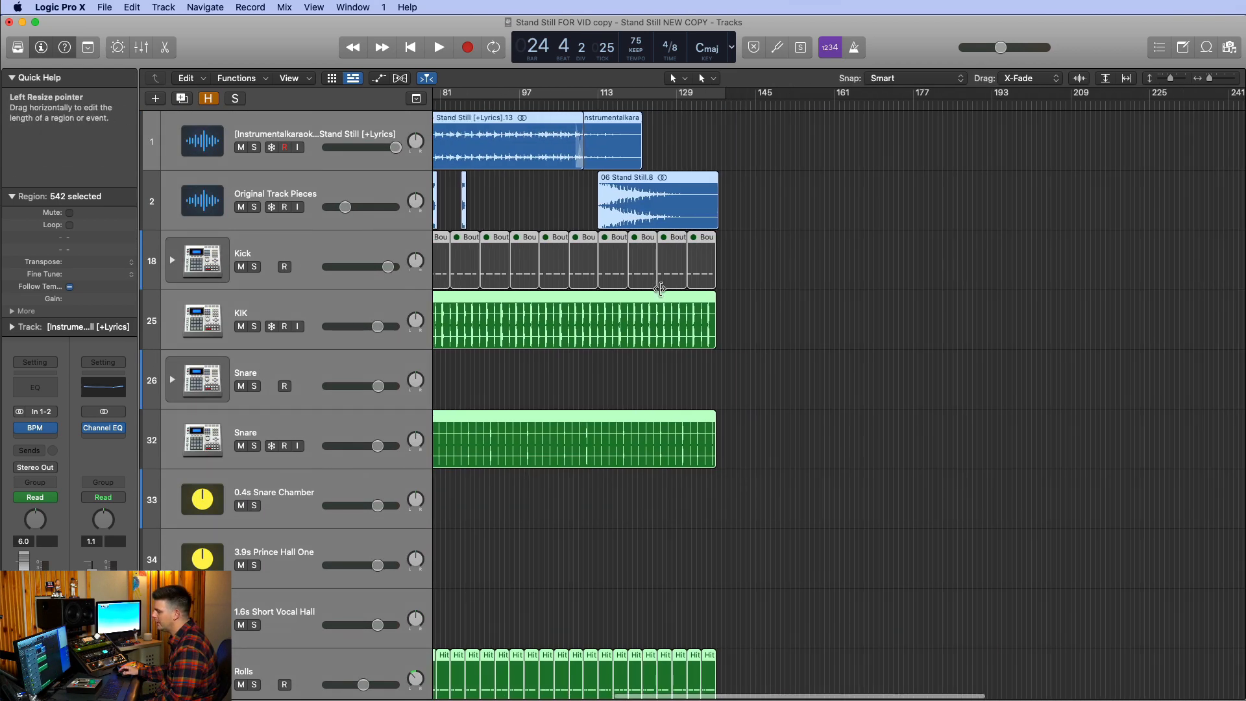
scroll(668, 318, left, 8)
scroll(672, 322, left, 4)
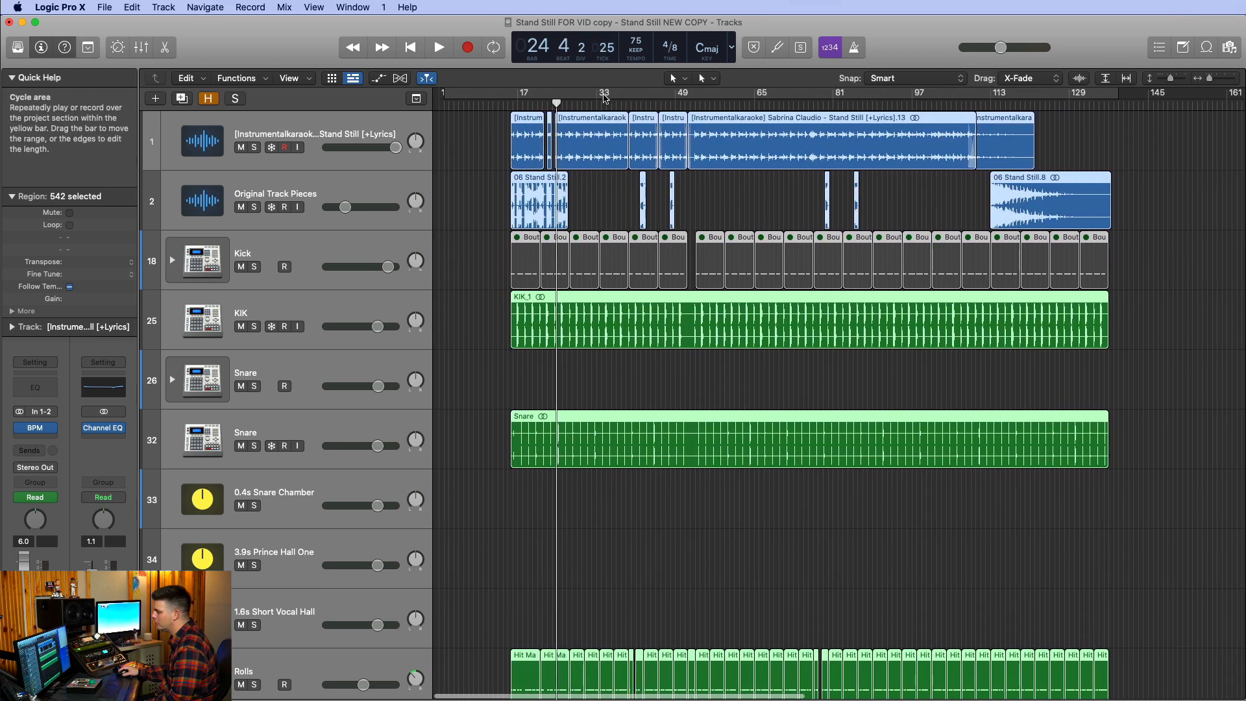
click(532, 94)
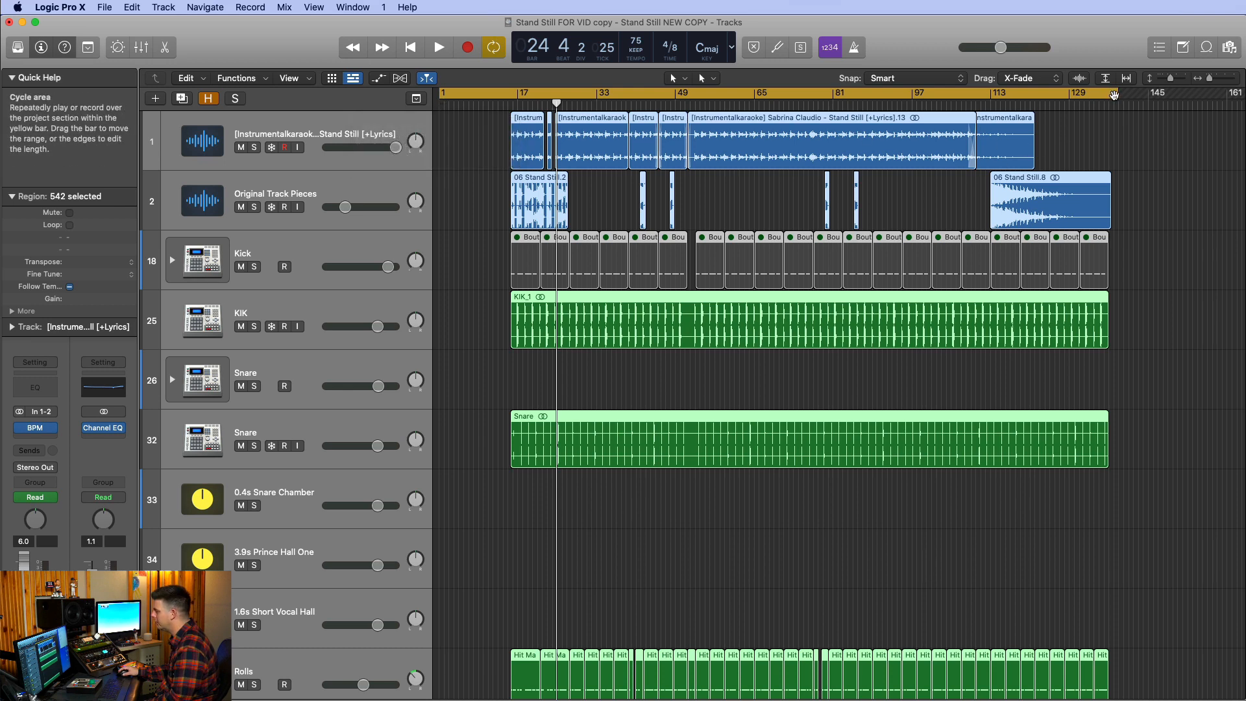
drag(1114, 95, 1163, 96)
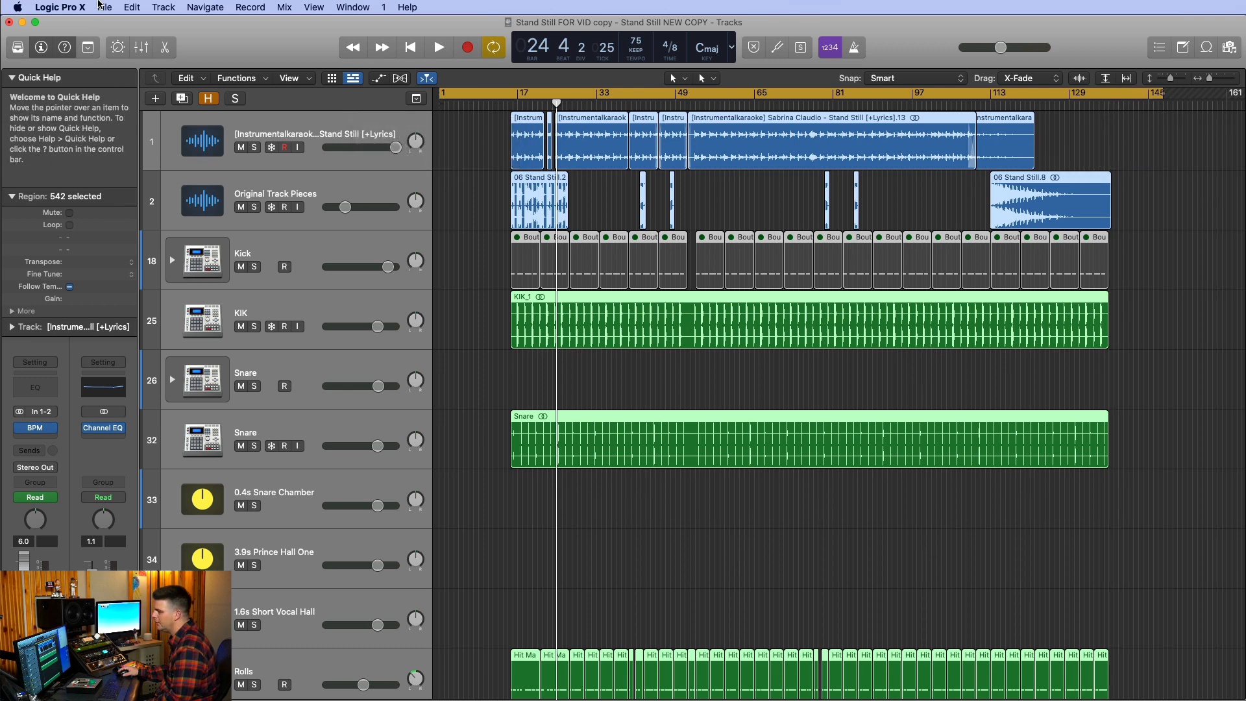
Export the selected tracks as audio files into the Bounces folder with volume/pan automation included
click(104, 6)
mouse_move(139, 286)
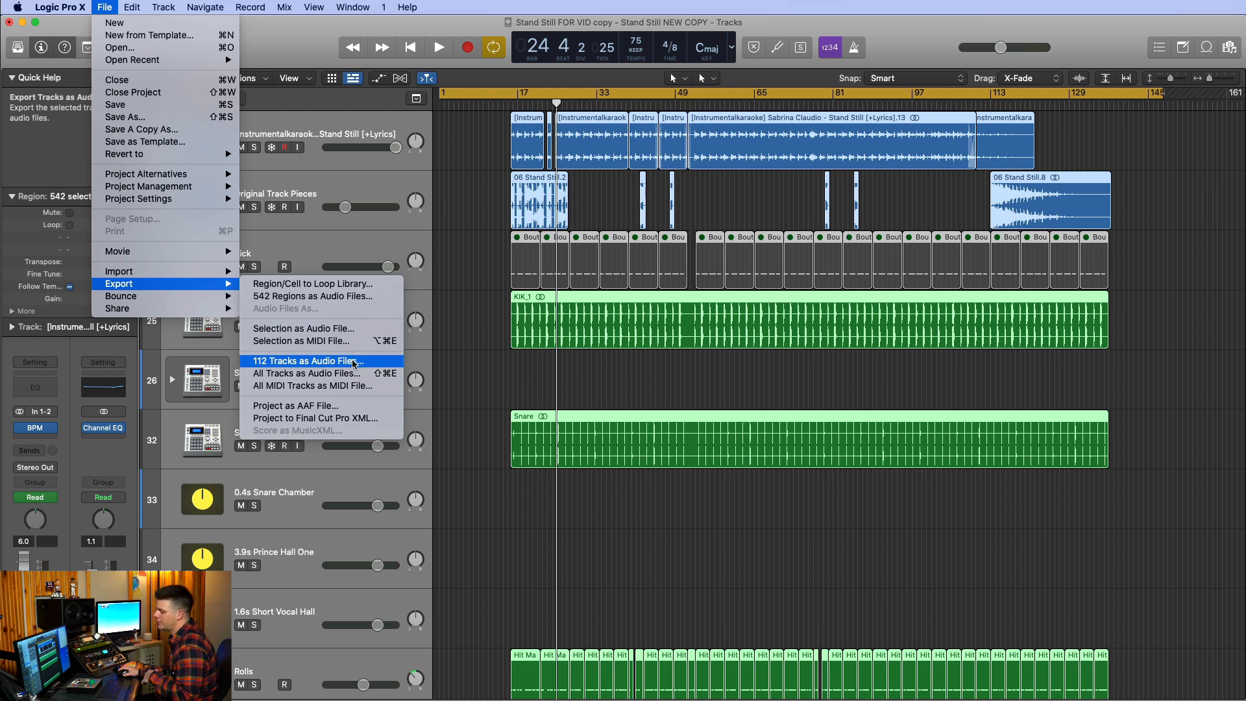
click(286, 366)
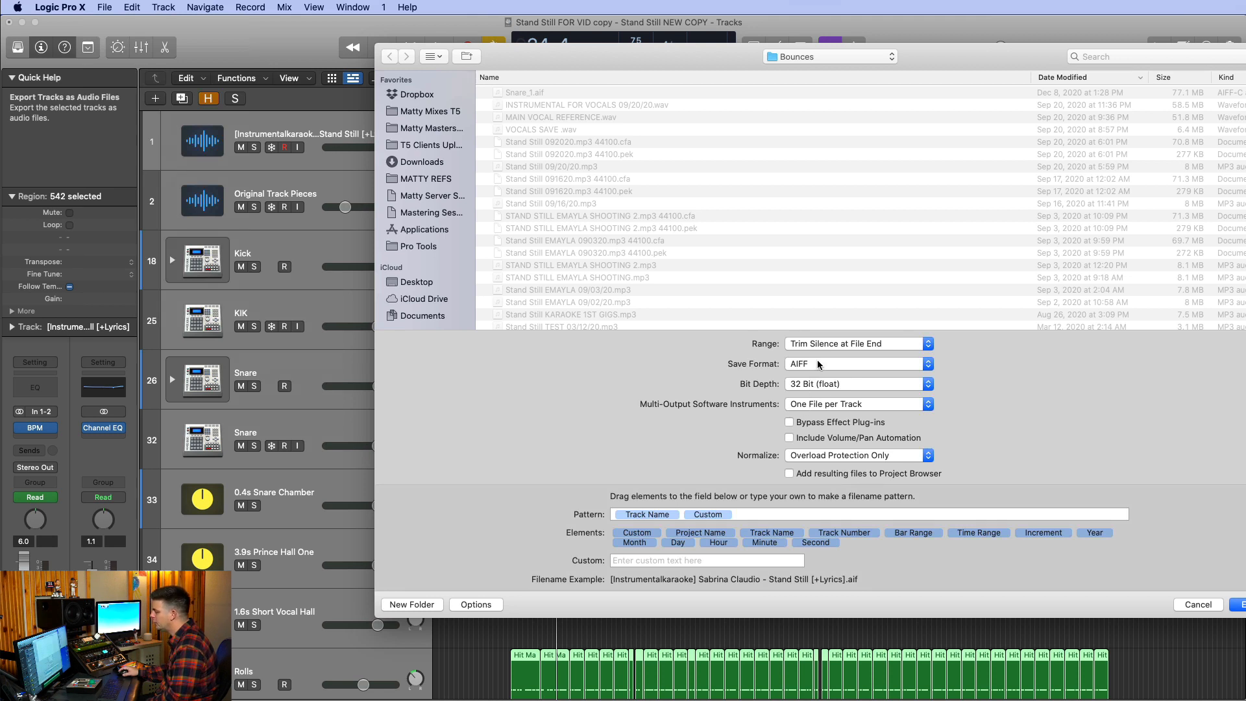
click(790, 438)
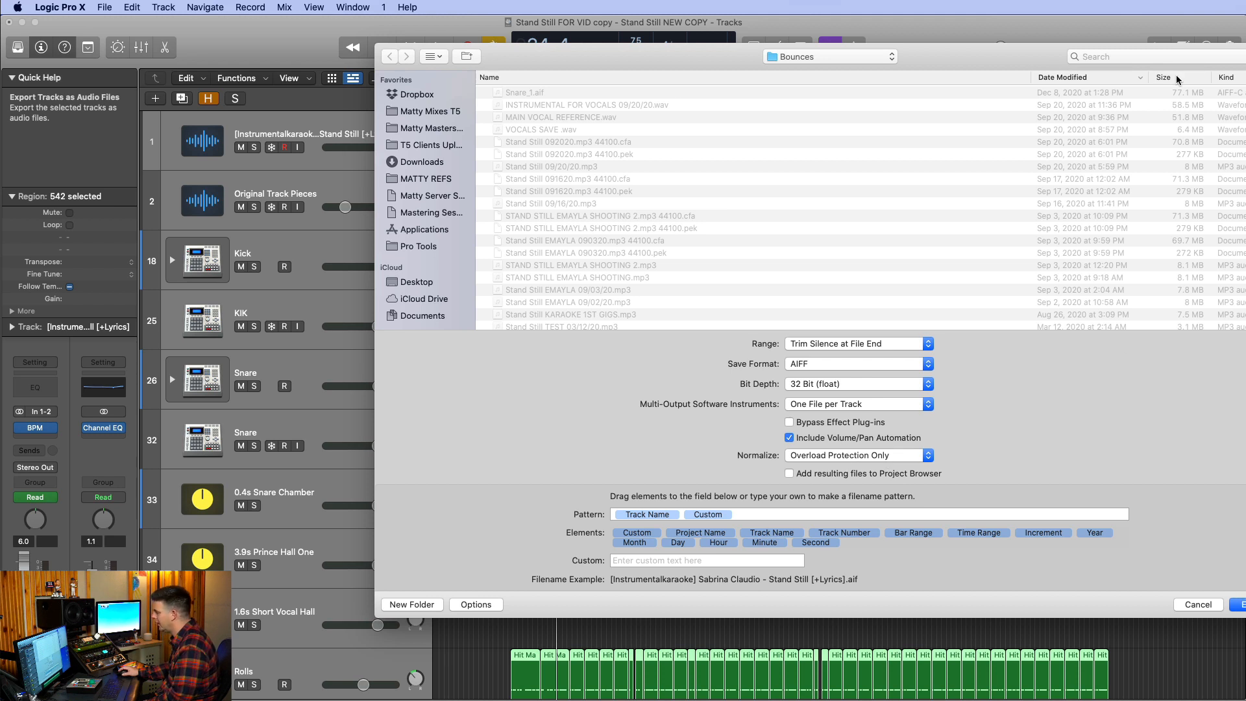
drag(1061, 59, 951, 50)
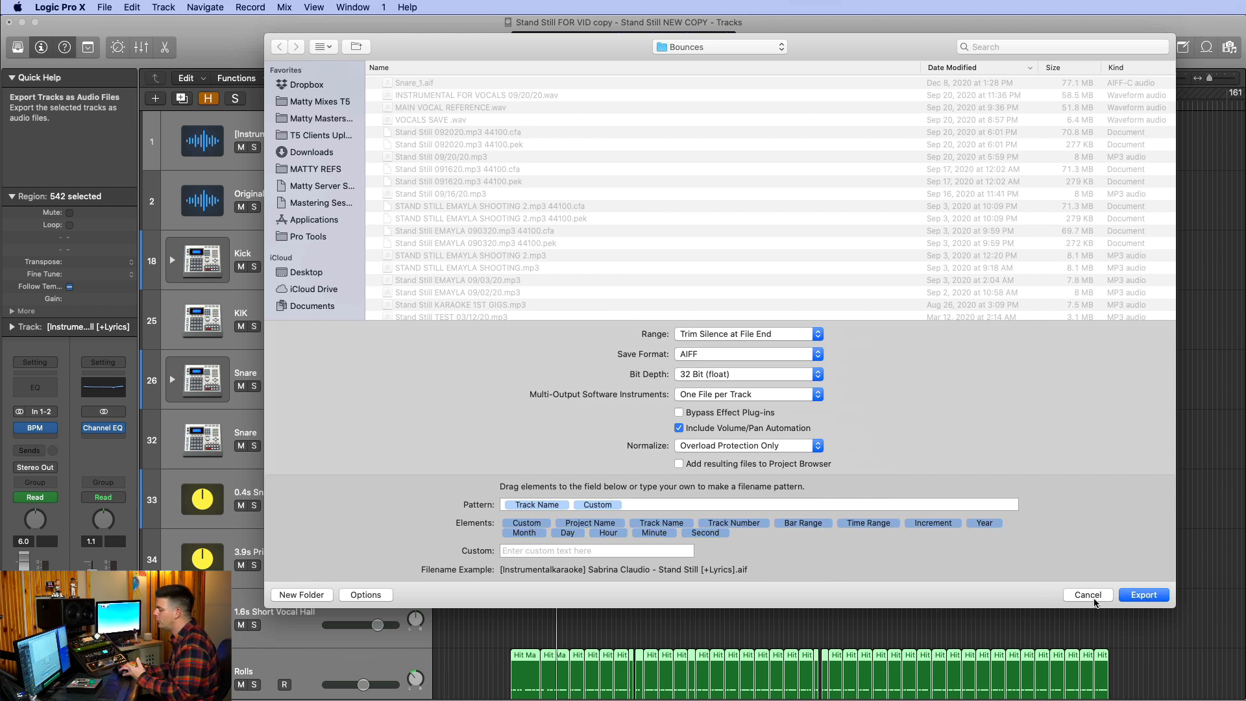
click(1138, 595)
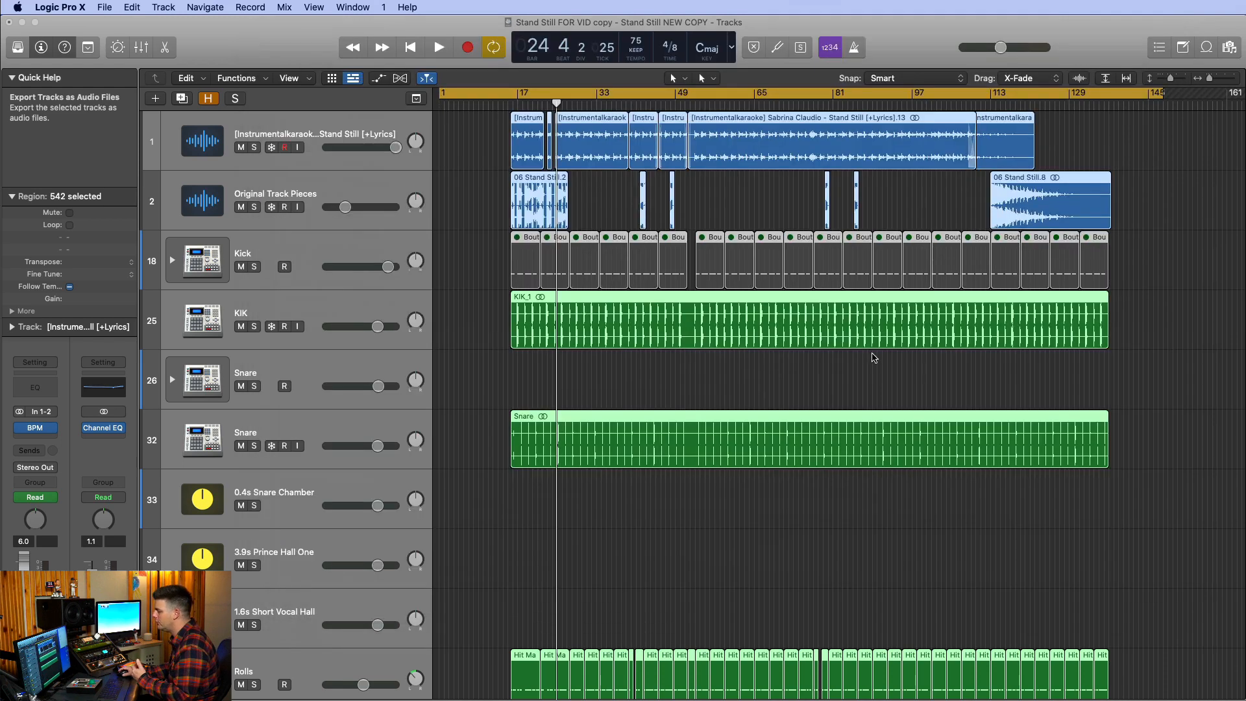